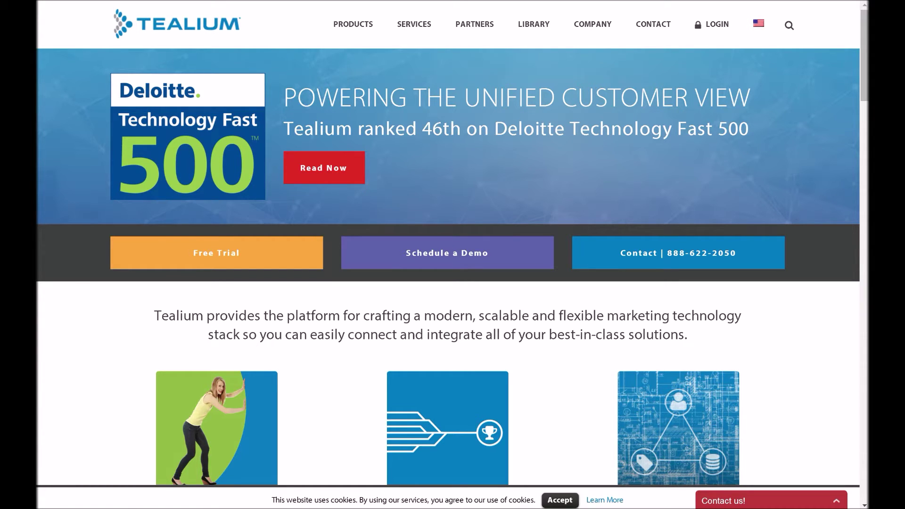
Step: Browse down to the Tealium Products section, then return to the top and go to the login page
{"action": "scroll", "coordinate": [96, 346], "scroll_direction": "down", "scroll_amount": 3}
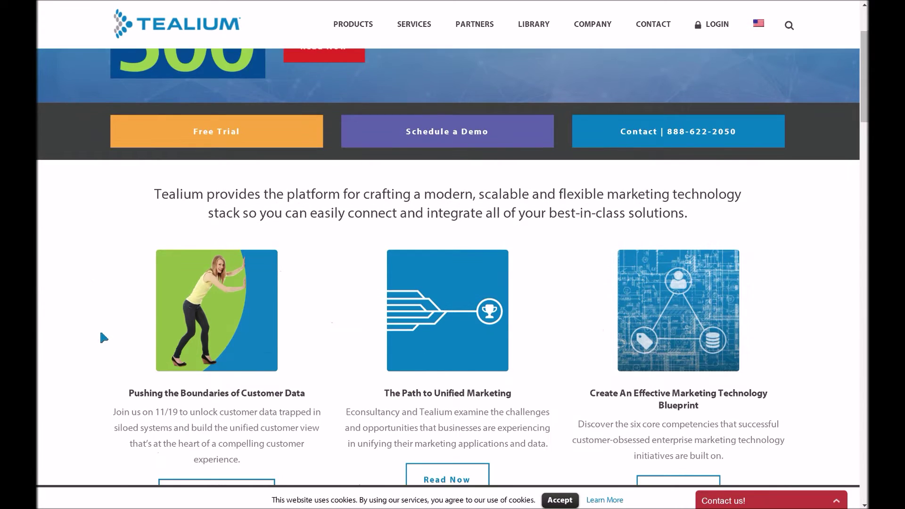
{"action": "scroll", "coordinate": [99, 328], "scroll_direction": "down", "scroll_amount": 5}
{"action": "scroll", "coordinate": [112, 323], "scroll_direction": "down", "scroll_amount": 6}
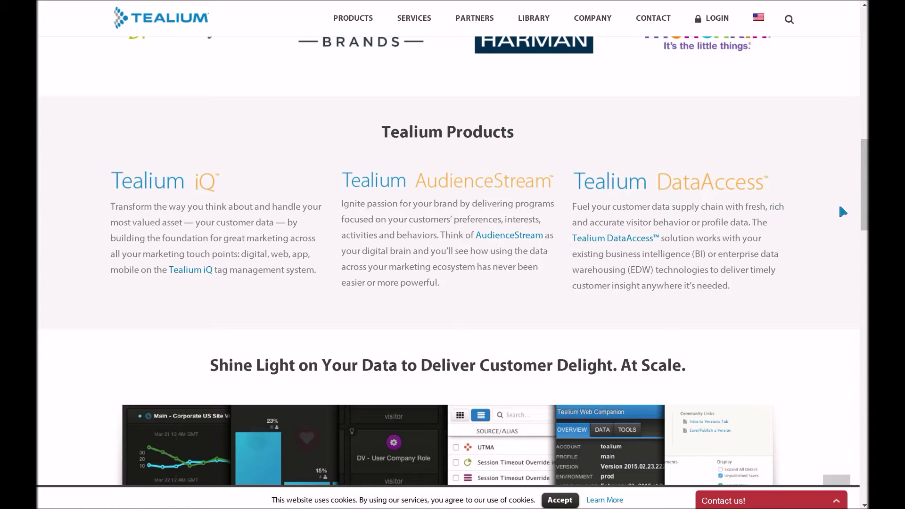
{"action": "scroll", "coordinate": [862, 199], "scroll_direction": "up", "scroll_amount": 3}
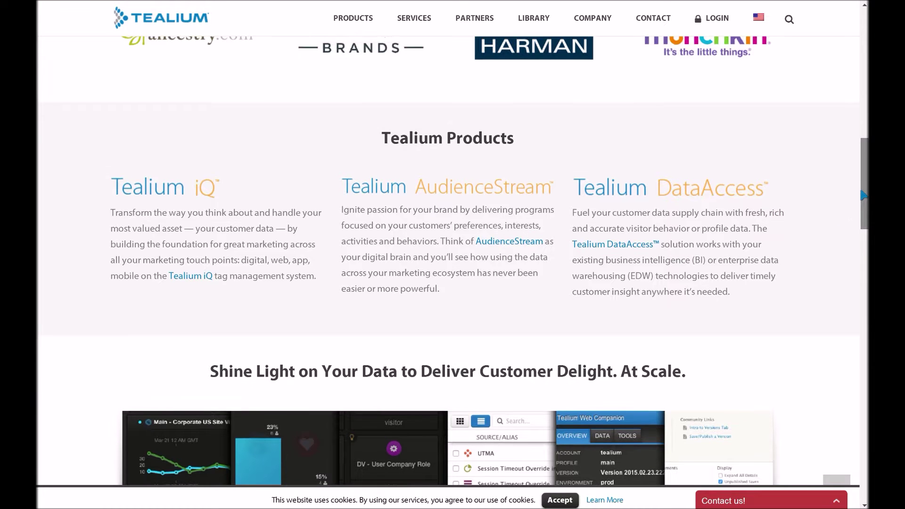
{"action": "scroll", "coordinate": [856, 165], "scroll_direction": "up", "scroll_amount": 10}
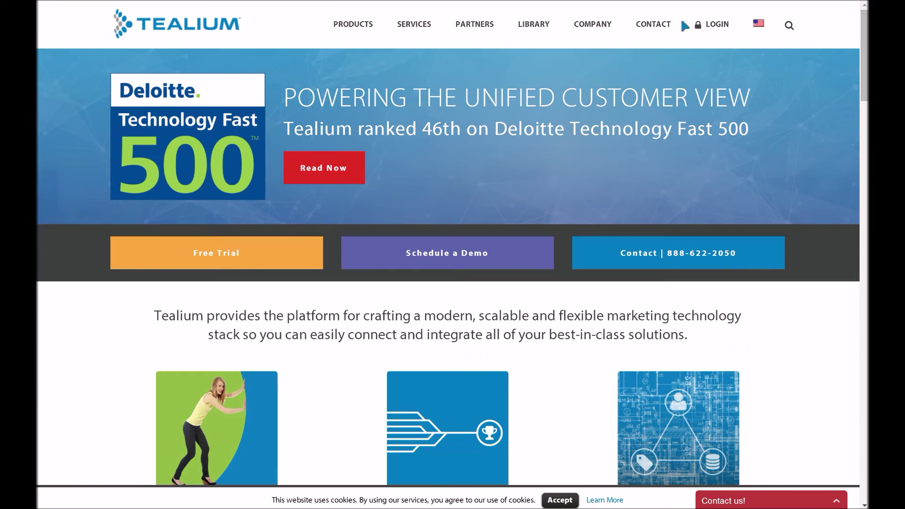
{"action": "left_click", "coordinate": [712, 24]}
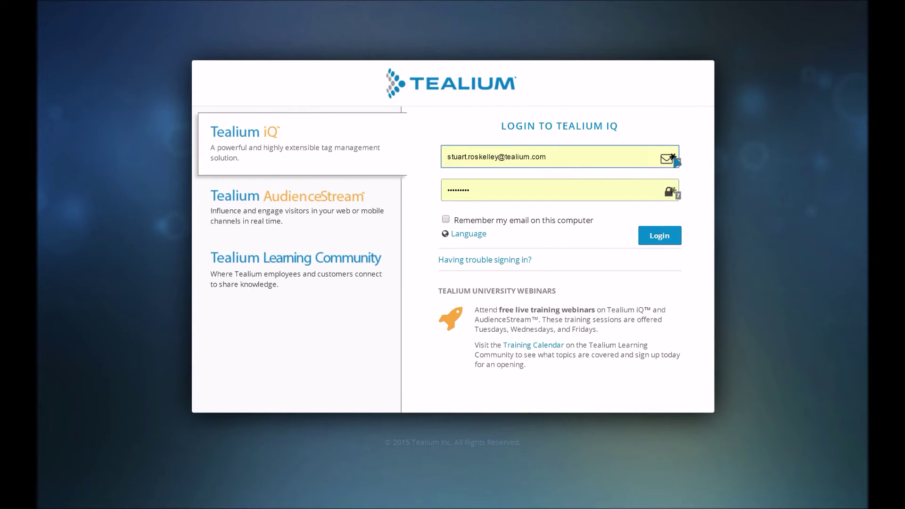
Step: Log in with the saved account and open the user name dropdown at the top right
{"action": "left_click", "coordinate": [675, 160]}
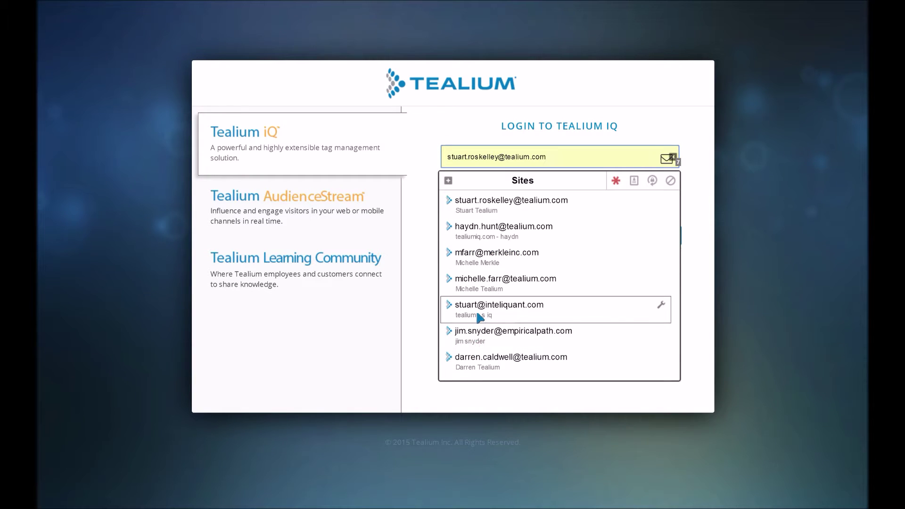
{"action": "left_click", "coordinate": [477, 314]}
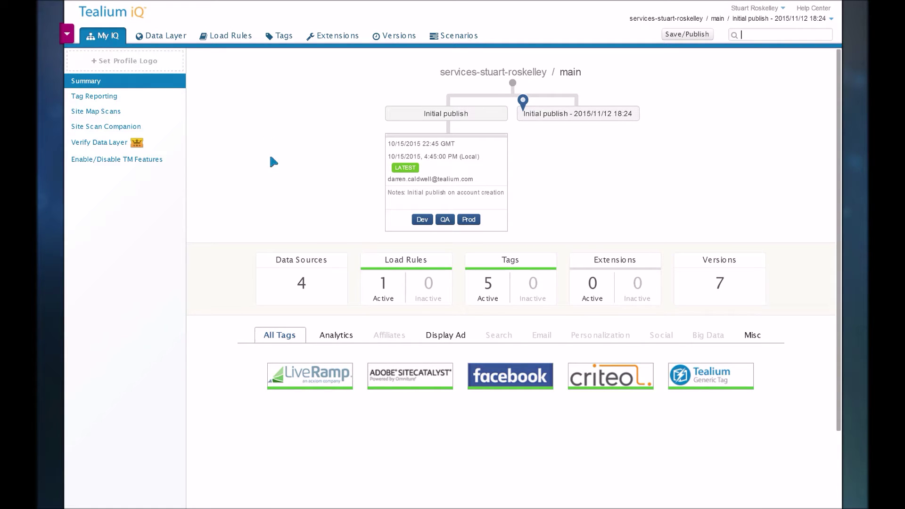
{"action": "left_click", "coordinate": [763, 10]}
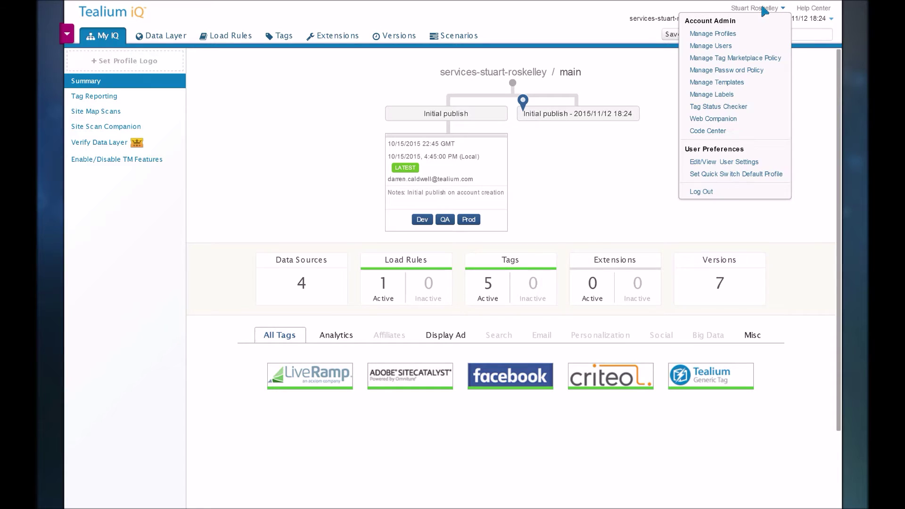
Step: Walk through the Code Center embed snippet's utag_data block and loader function, then close it
{"action": "left_click", "coordinate": [714, 133]}
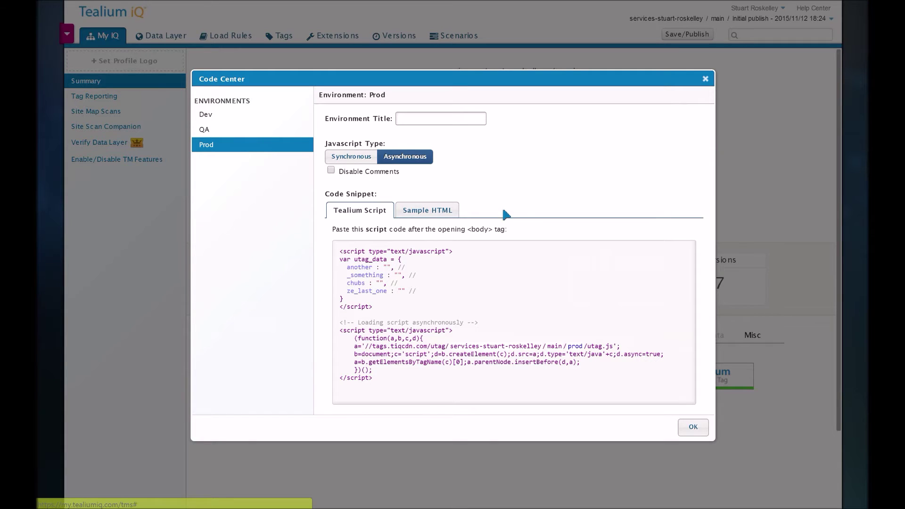
{"action": "mouse_move", "coordinate": [512, 325]}
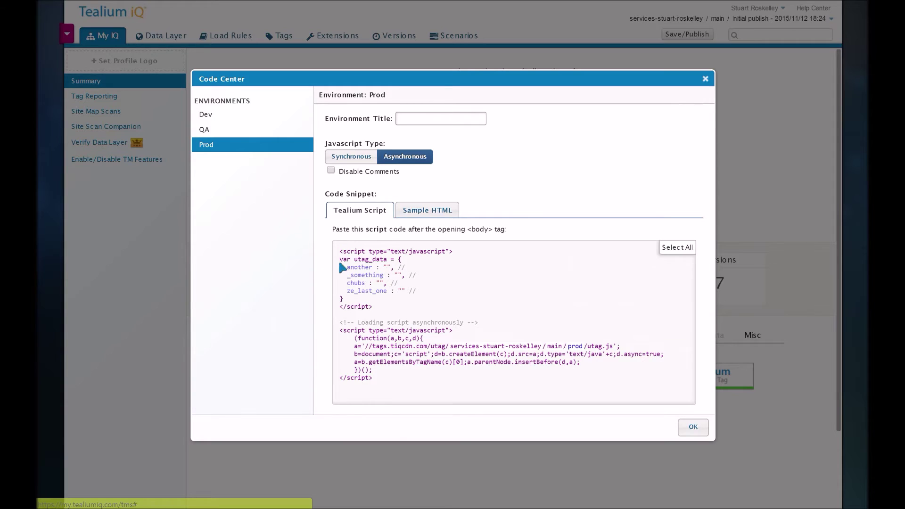
{"action": "left_click_drag", "start_coordinate": [340, 259], "coordinate": [346, 300]}
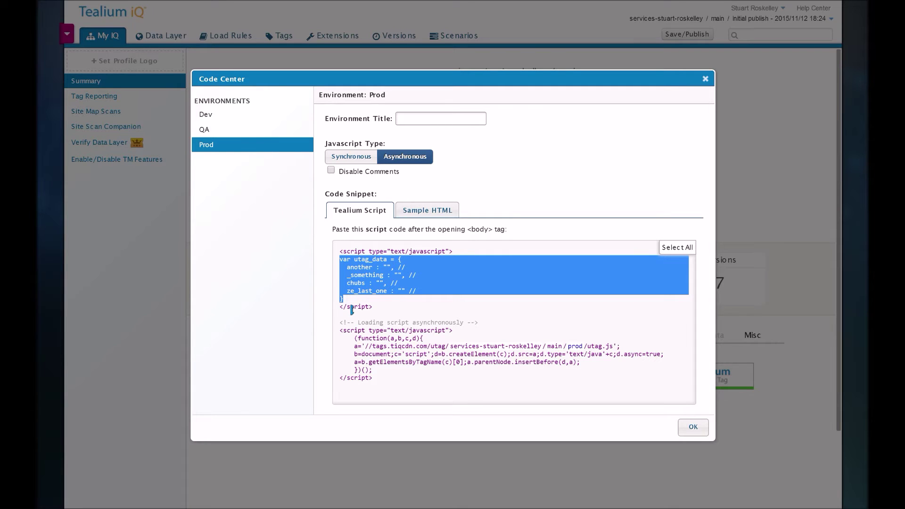
{"action": "left_click_drag", "start_coordinate": [355, 338], "coordinate": [378, 373]}
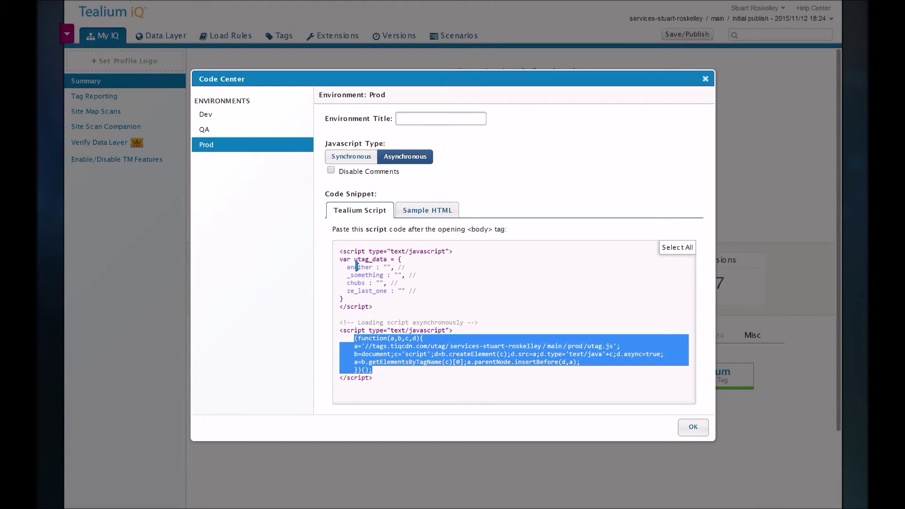
{"action": "left_click", "coordinate": [289, 315]}
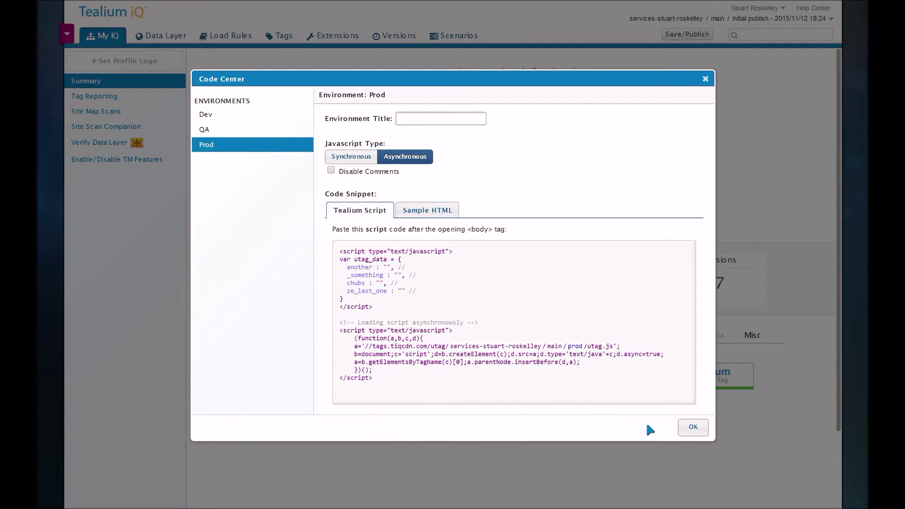
{"action": "left_click", "coordinate": [691, 429]}
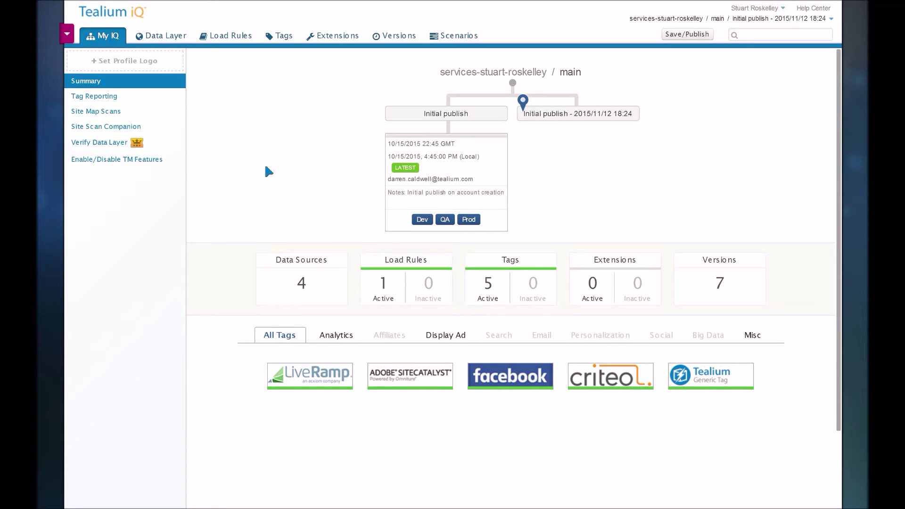
{"action": "left_click", "coordinate": [166, 39]}
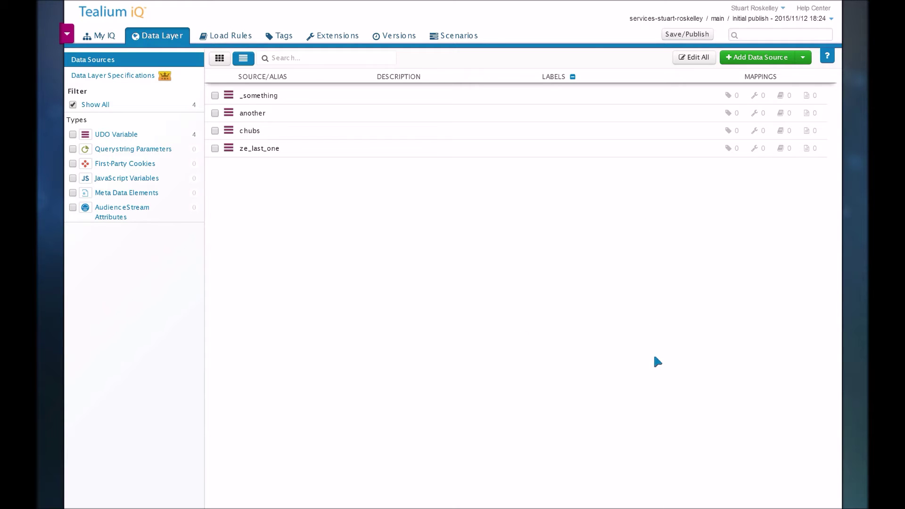
Step: Expand the Add Data Source dropdown to reveal Bulk Import From CSV and Add Common Data Sources
{"action": "left_click", "coordinate": [803, 59]}
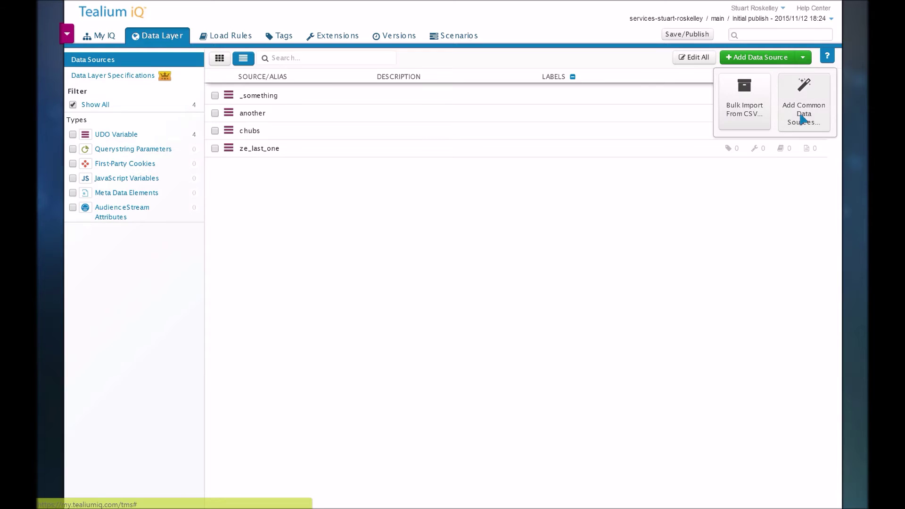
Step: Import the E-Commerce Data Sources bundle, bringing the data layer to 33 UDO variables
{"action": "left_click", "coordinate": [800, 117]}
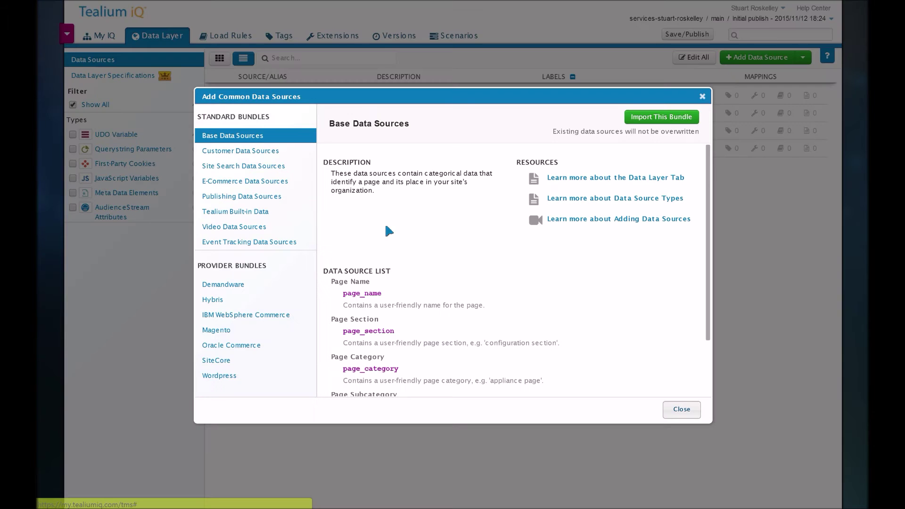
{"action": "left_click", "coordinate": [246, 183]}
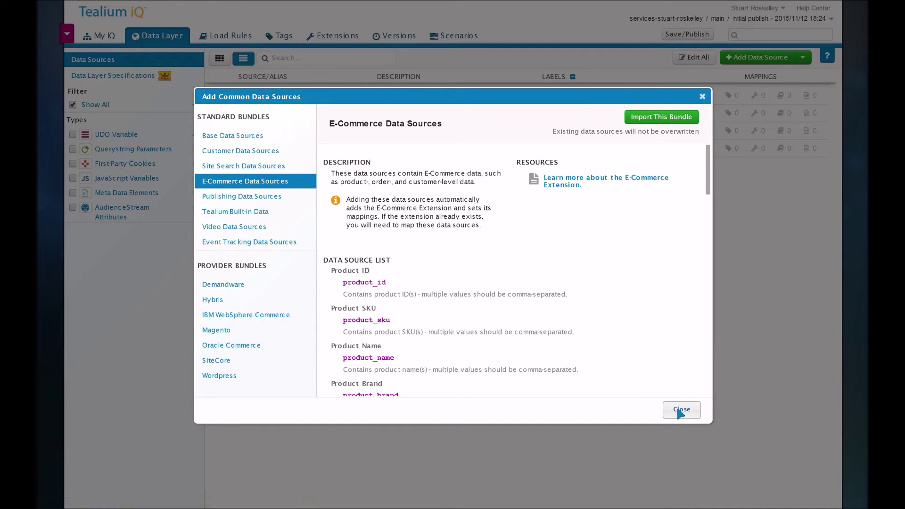
{"action": "left_click", "coordinate": [677, 119]}
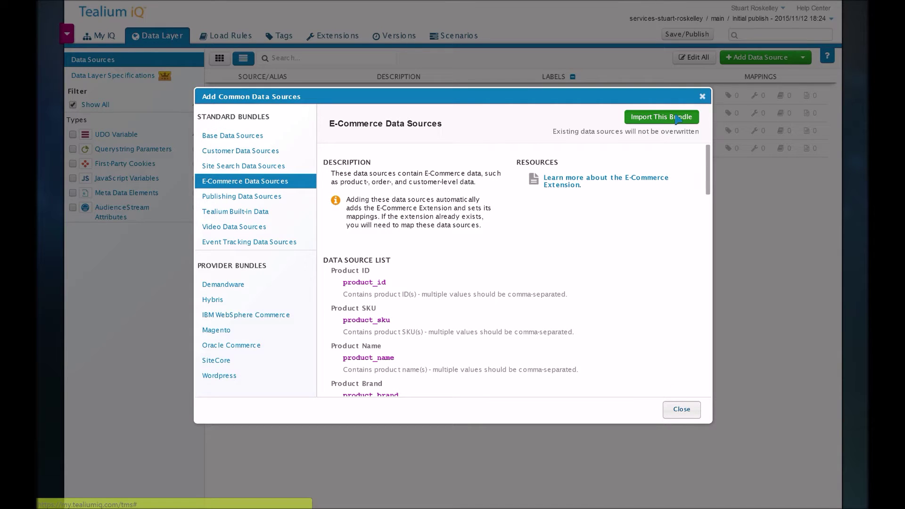
{"action": "left_click", "coordinate": [682, 410]}
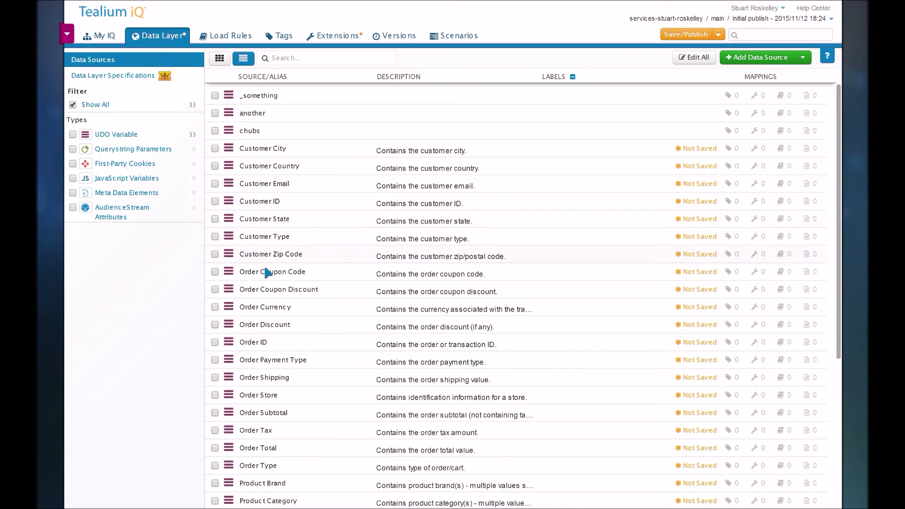
{"action": "scroll", "coordinate": [267, 272], "scroll_direction": "down", "scroll_amount": 2}
{"action": "scroll", "coordinate": [267, 272], "scroll_direction": "down", "scroll_amount": 2}
{"action": "scroll", "coordinate": [268, 271], "scroll_direction": "down", "scroll_amount": 2}
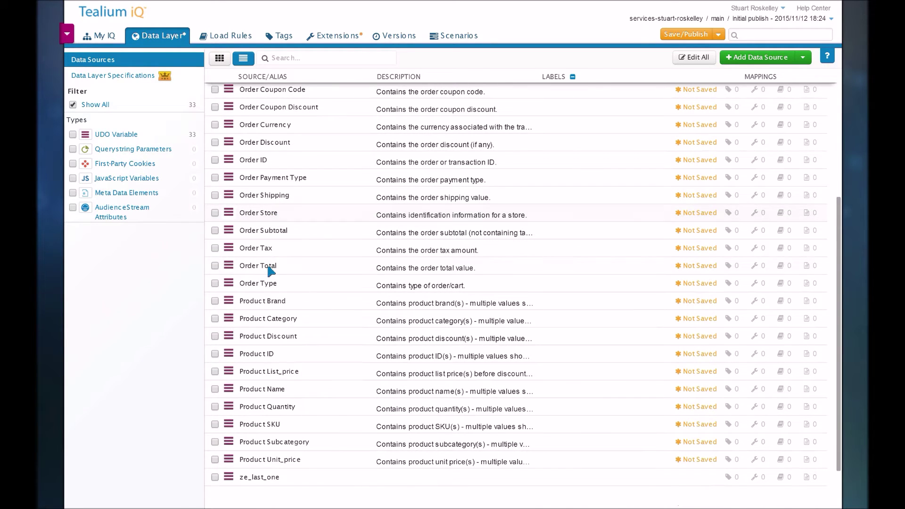
{"action": "scroll", "coordinate": [268, 282], "scroll_direction": "up", "scroll_amount": 6}
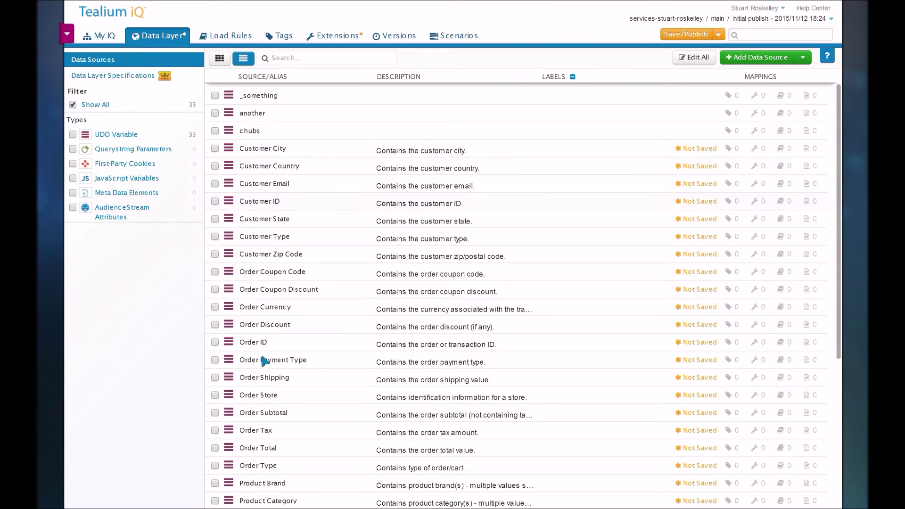
{"action": "scroll", "coordinate": [273, 466], "scroll_direction": "down", "scroll_amount": 1}
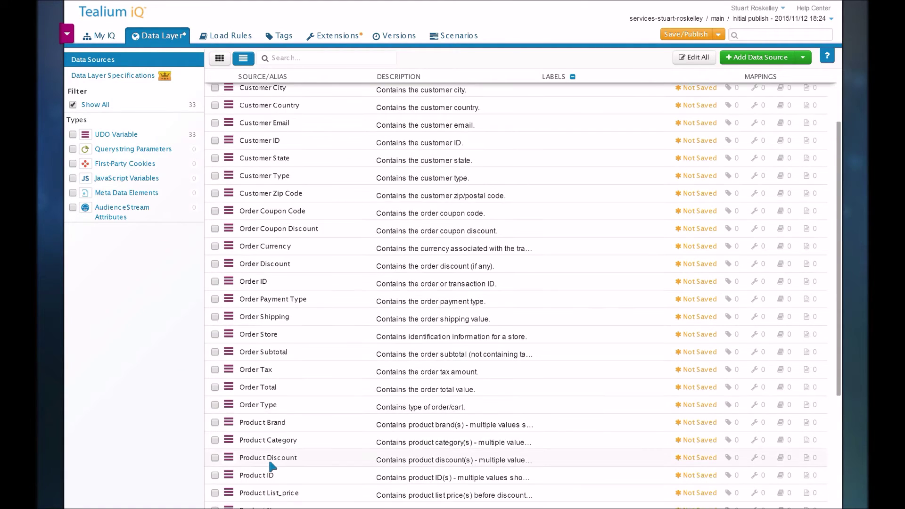
{"action": "left_click", "coordinate": [265, 285]}
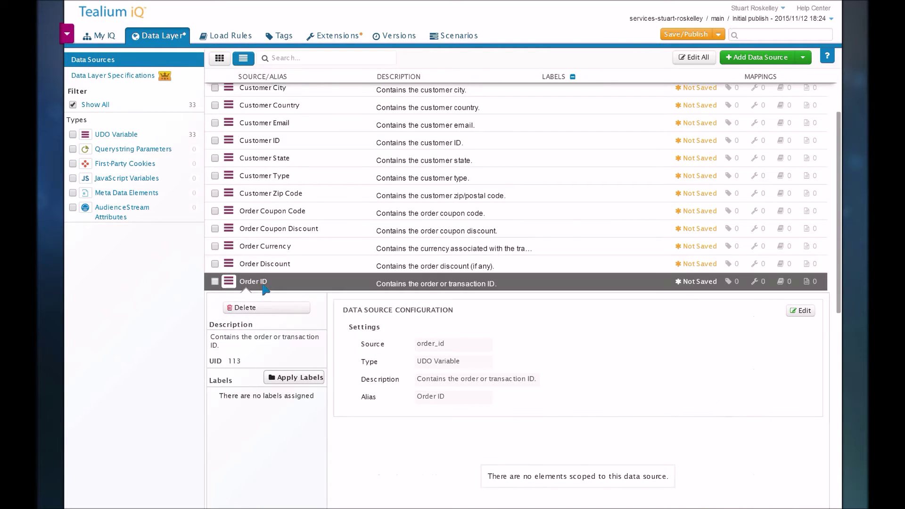
{"action": "double_click", "coordinate": [420, 348]}
{"action": "left_click", "coordinate": [418, 345]}
{"action": "left_click", "coordinate": [426, 289]}
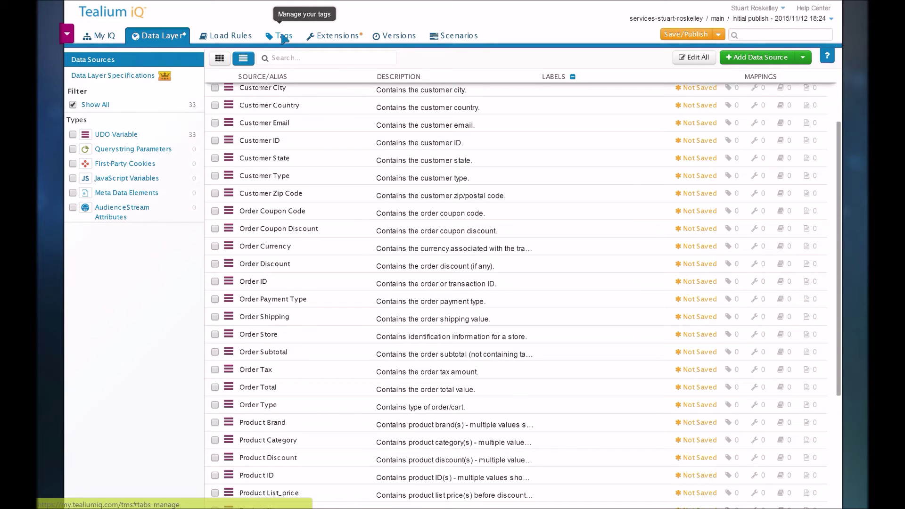
Step: Go to Tags, collapse the help panel and expand the SiteCatalyst tag
{"action": "left_click", "coordinate": [284, 38]}
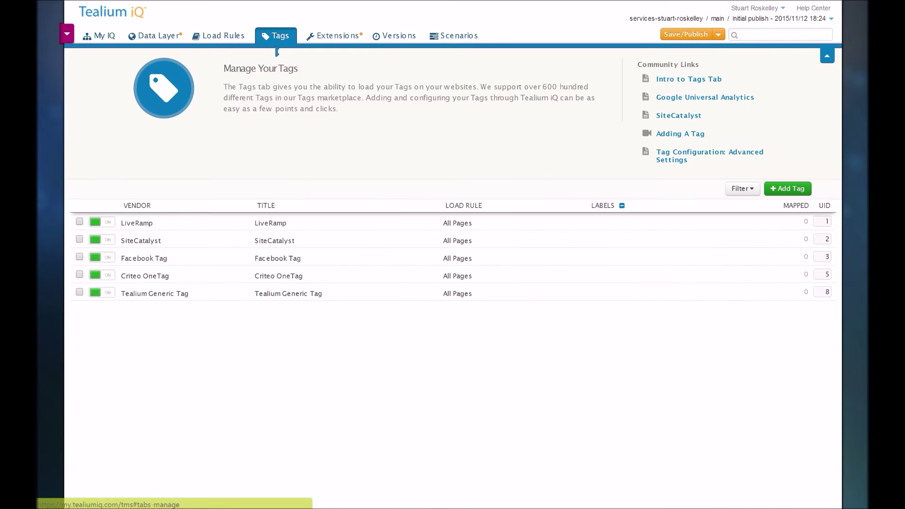
{"action": "left_click", "coordinate": [827, 56]}
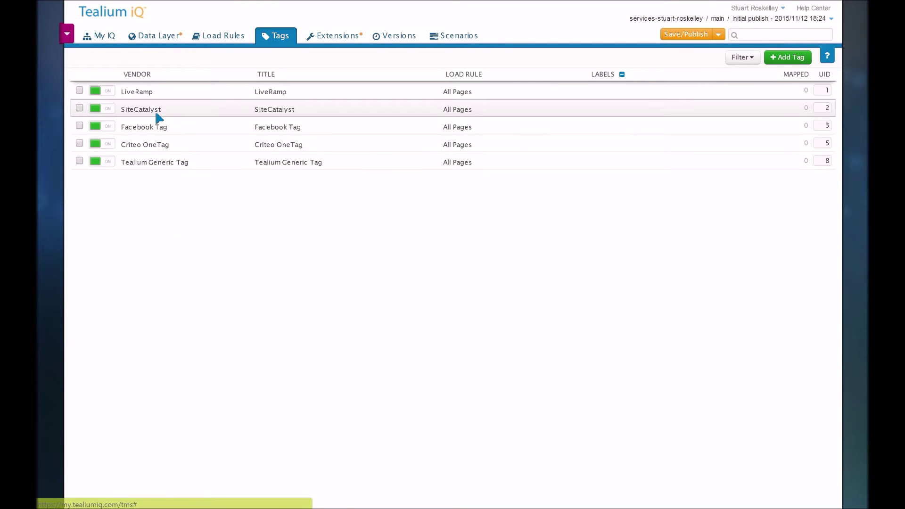
{"action": "left_click", "coordinate": [159, 117]}
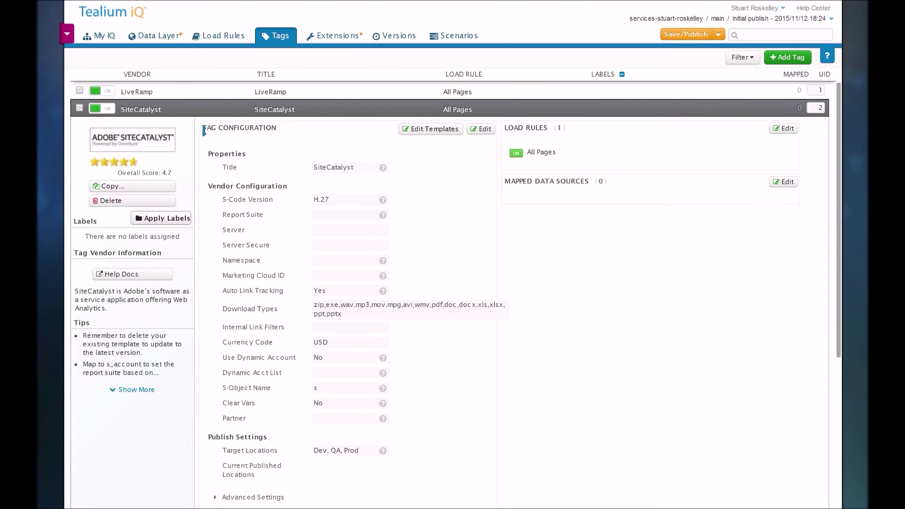
Step: Point out the tag's configuration heading and Report Suite setting, then open its code template
{"action": "left_click_drag", "start_coordinate": [203, 131], "coordinate": [277, 134]}
{"action": "left_click", "coordinate": [276, 134]}
{"action": "left_click_drag", "start_coordinate": [222, 220], "coordinate": [255, 219]}
{"action": "left_click", "coordinate": [446, 230]}
{"action": "left_click", "coordinate": [432, 133]}
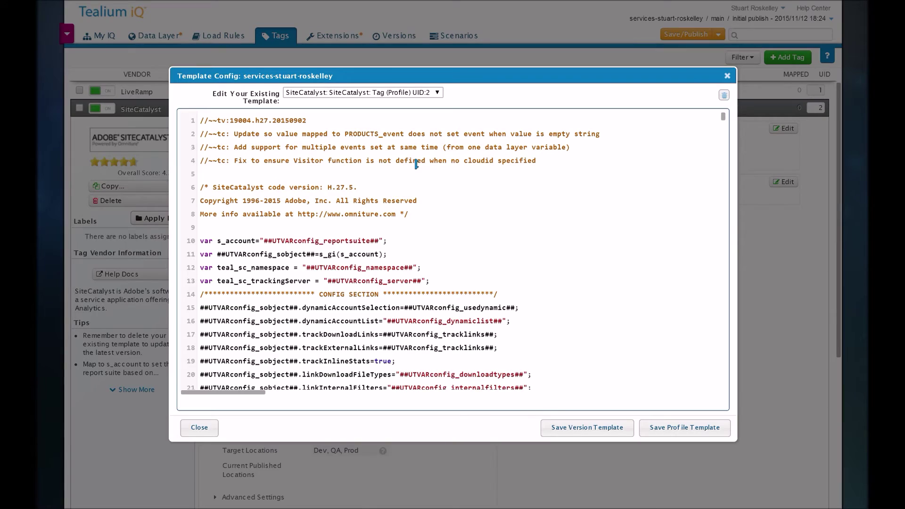
Step: Scroll through the SiteCatalyst H.27.5 template code and close the Template Config dialog
{"action": "scroll", "coordinate": [387, 222], "scroll_direction": "down", "scroll_amount": 1}
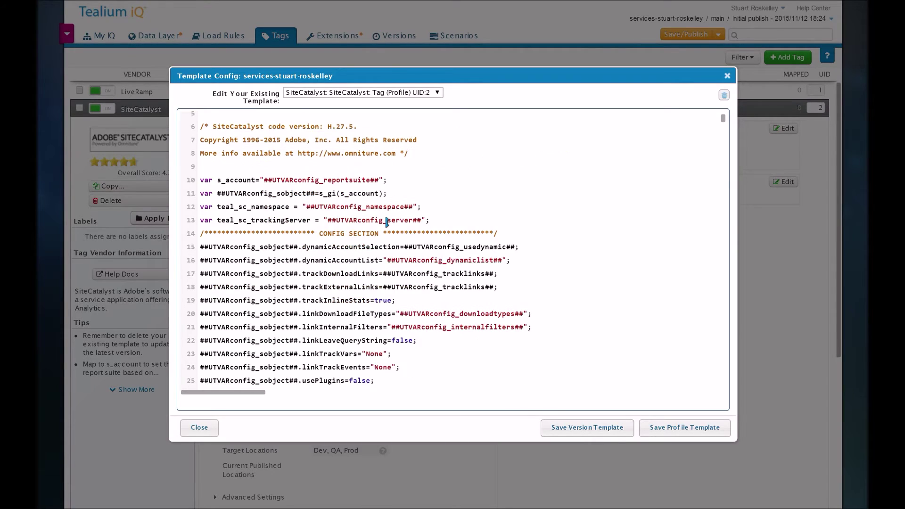
{"action": "scroll", "coordinate": [386, 223], "scroll_direction": "down", "scroll_amount": 7}
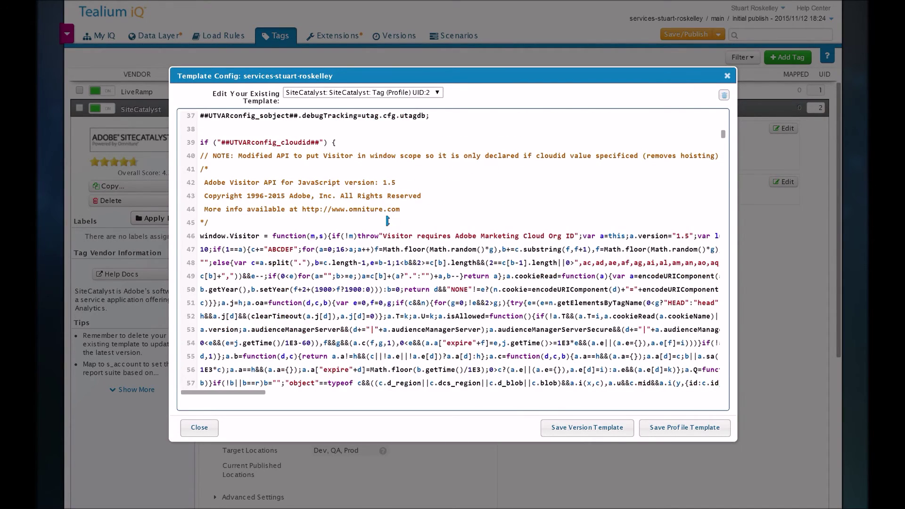
{"action": "scroll", "coordinate": [387, 221], "scroll_direction": "down", "scroll_amount": 20}
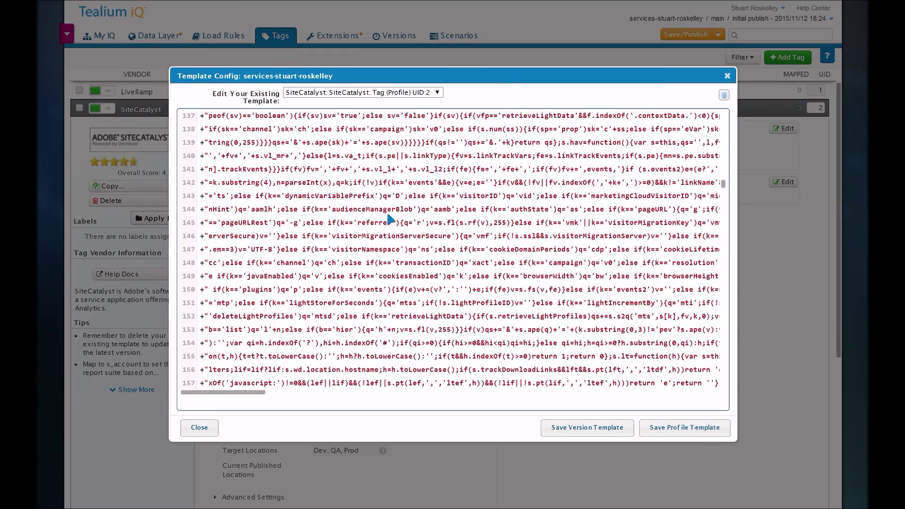
{"action": "scroll", "coordinate": [390, 218], "scroll_direction": "down", "scroll_amount": 17}
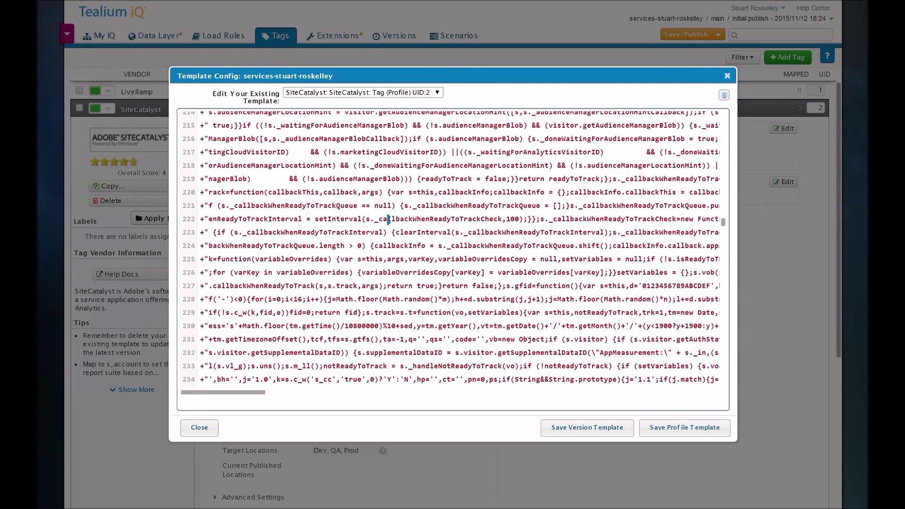
{"action": "scroll", "coordinate": [388, 219], "scroll_direction": "down", "scroll_amount": 6}
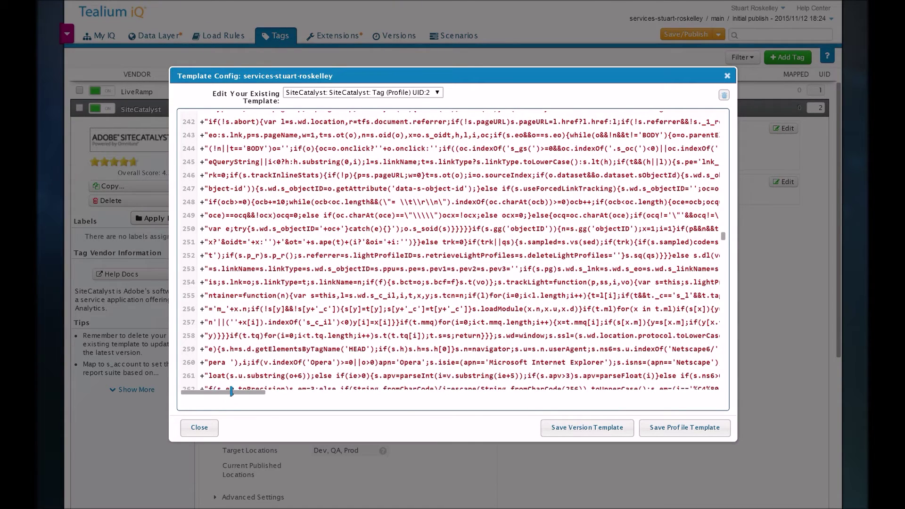
{"action": "left_click", "coordinate": [198, 427]}
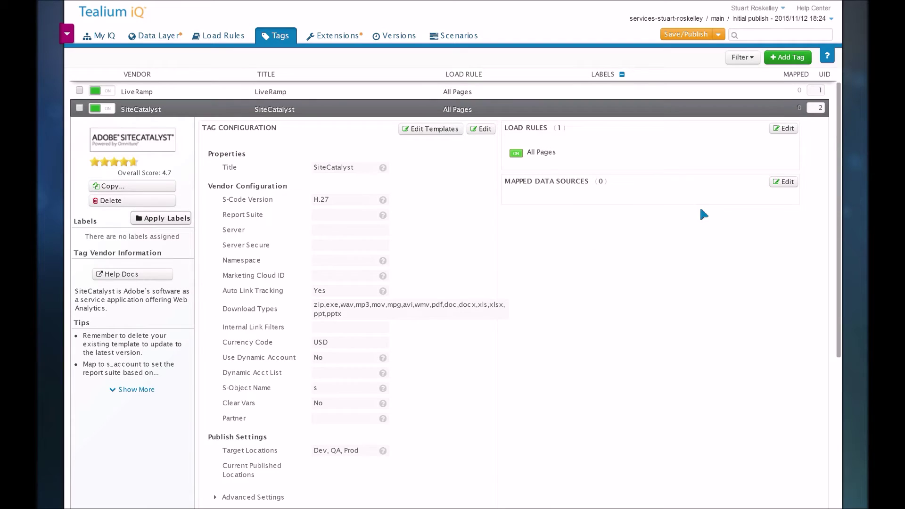
{"action": "left_click", "coordinate": [784, 58]}
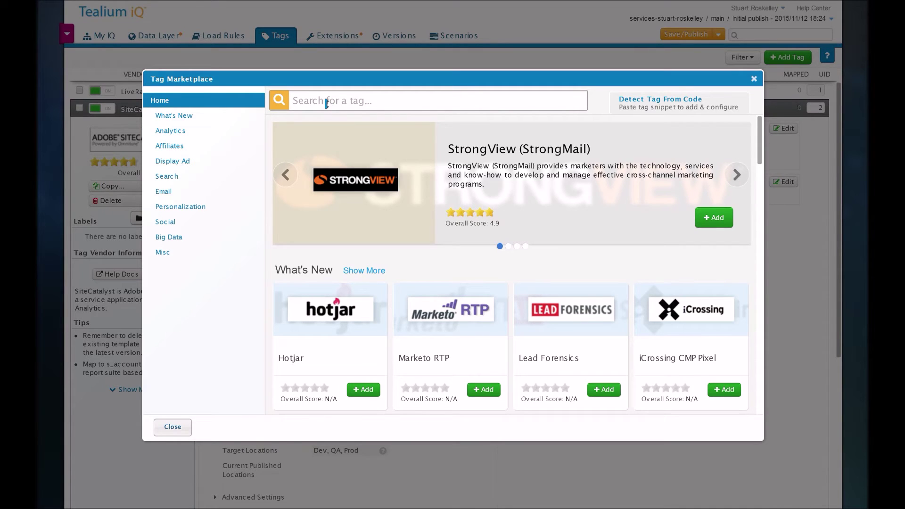
{"action": "type", "text": "goog"}
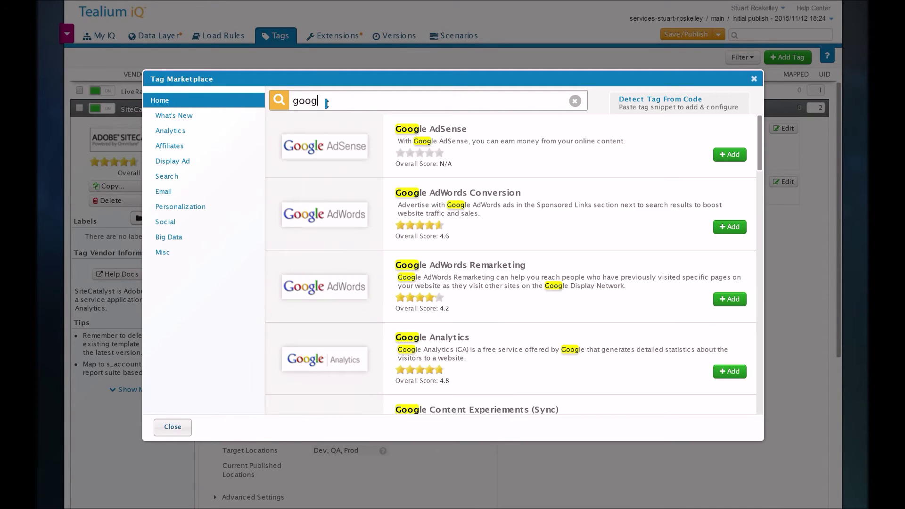
{"action": "type", "text": "le n"}
{"action": "type", "text": "anba"}
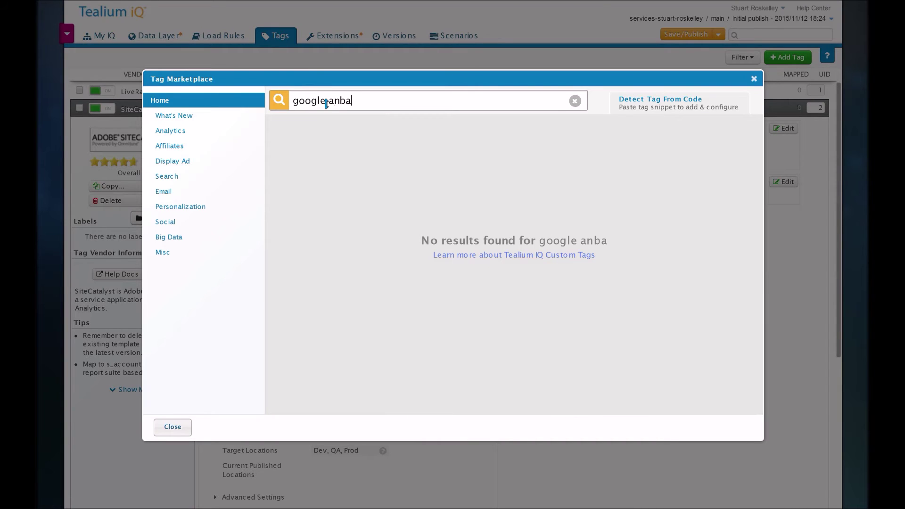
{"action": "key", "text": "BackSpace"}
{"action": "key", "text": "BackSpace"}
{"action": "type", "text": "aly"}
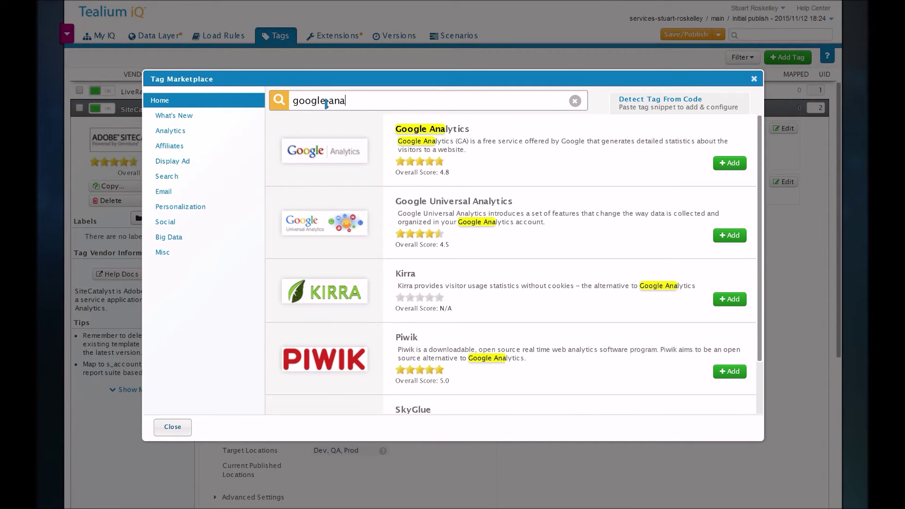
{"action": "type", "text": "tics"}
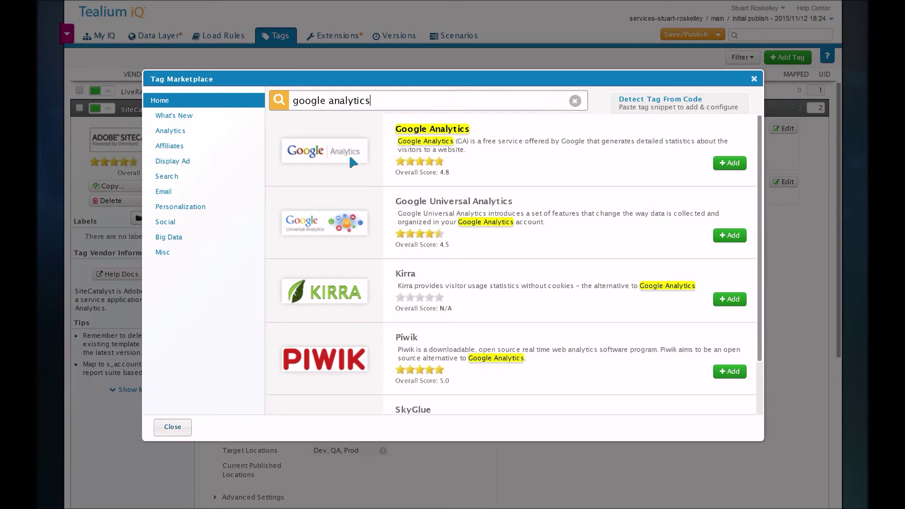
{"action": "scroll", "coordinate": [457, 231], "scroll_direction": "down", "scroll_amount": 2}
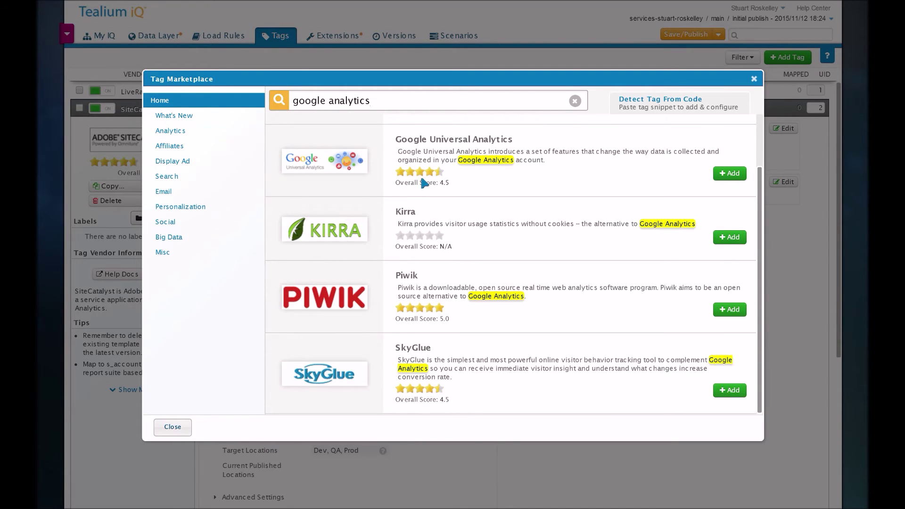
{"action": "scroll", "coordinate": [421, 184], "scroll_direction": "up", "scroll_amount": 2}
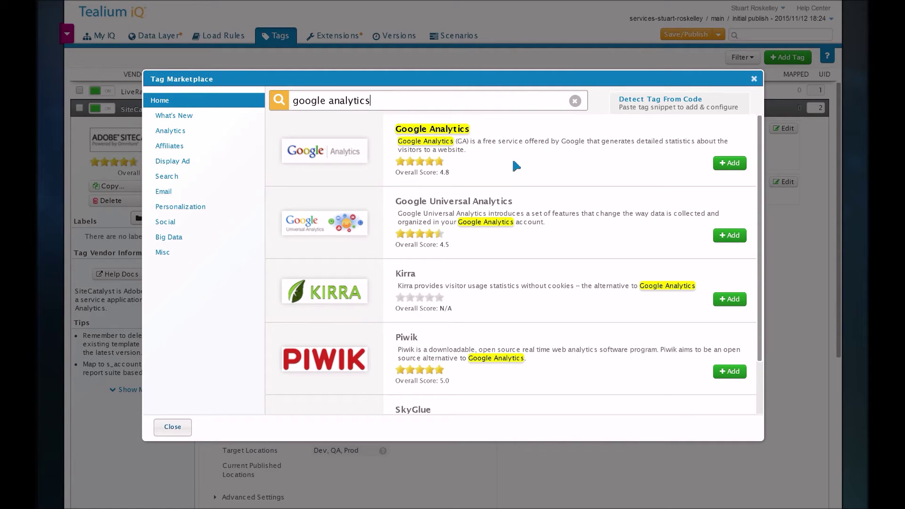
{"action": "left_click", "coordinate": [173, 427]}
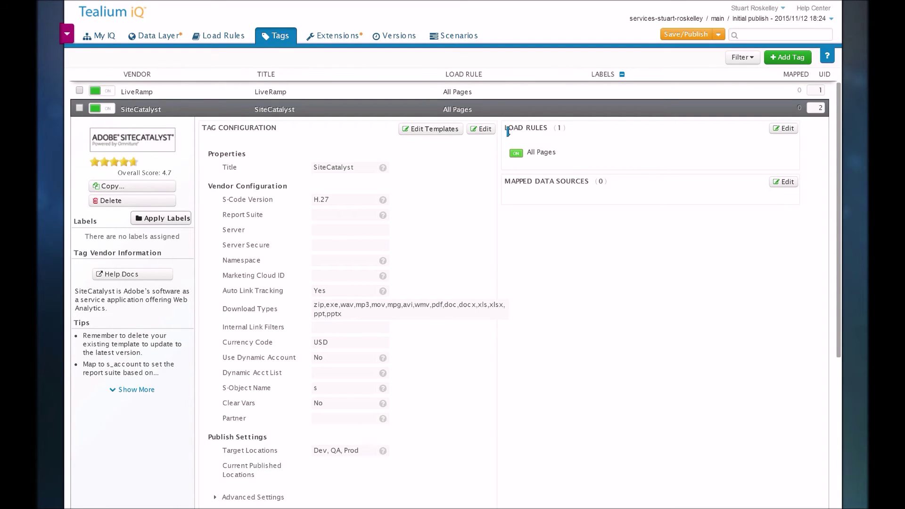
{"action": "left_click_drag", "start_coordinate": [506, 128], "coordinate": [546, 136]}
{"action": "left_click", "coordinate": [564, 147]}
{"action": "left_click_drag", "start_coordinate": [503, 182], "coordinate": [585, 188]}
{"action": "left_click", "coordinate": [710, 193]}
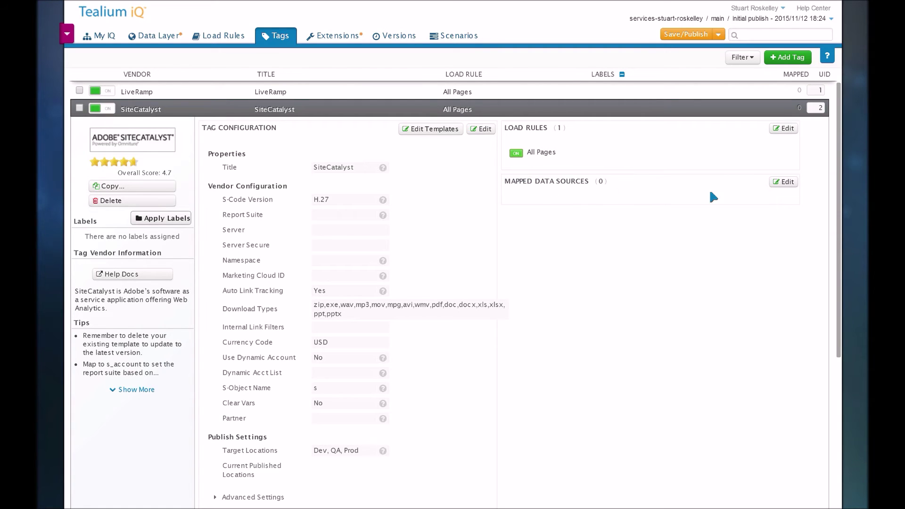
Step: Map the Order ID (js) data source to SiteCatalyst prop1 under Mapped Data Sources and apply
{"action": "left_click", "coordinate": [788, 182]}
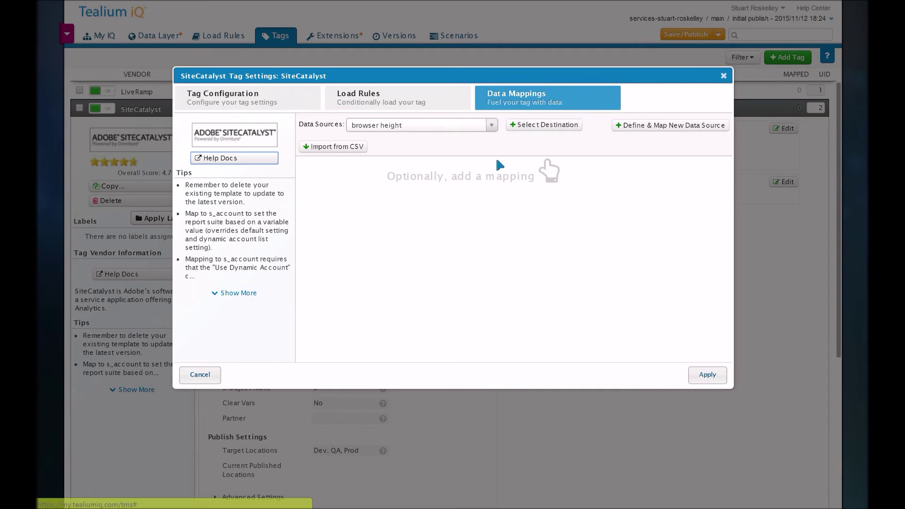
{"action": "left_click", "coordinate": [424, 128]}
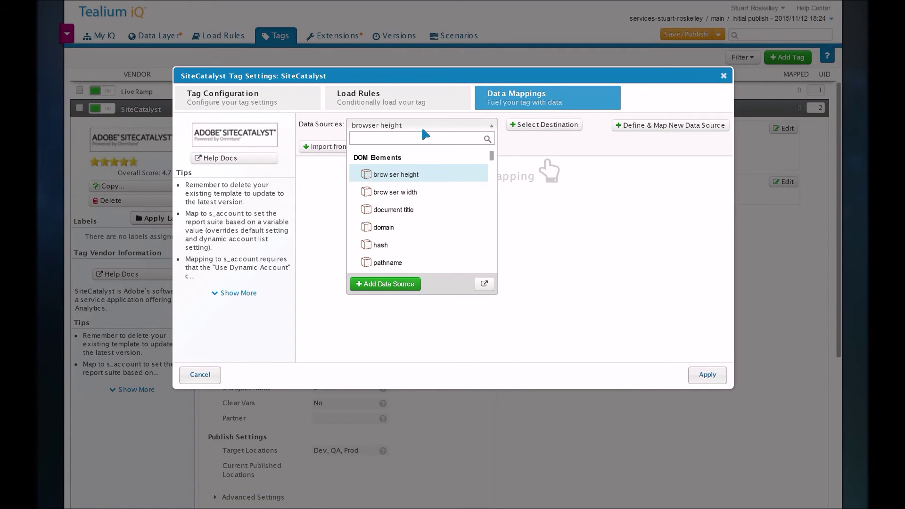
{"action": "type", "text": "order_id"}
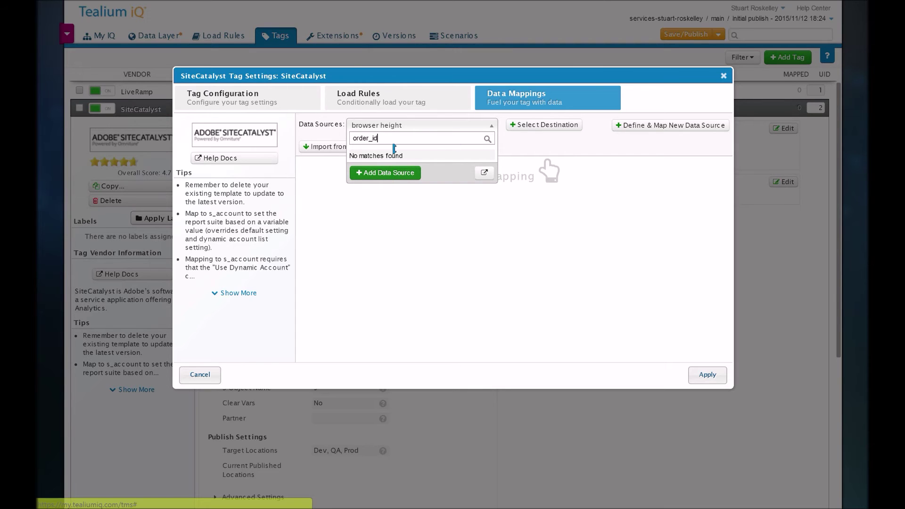
{"action": "key", "text": "BackSpace"}
{"action": "key", "text": "BackSpace"}
{"action": "key", "text": "BackSpace"}
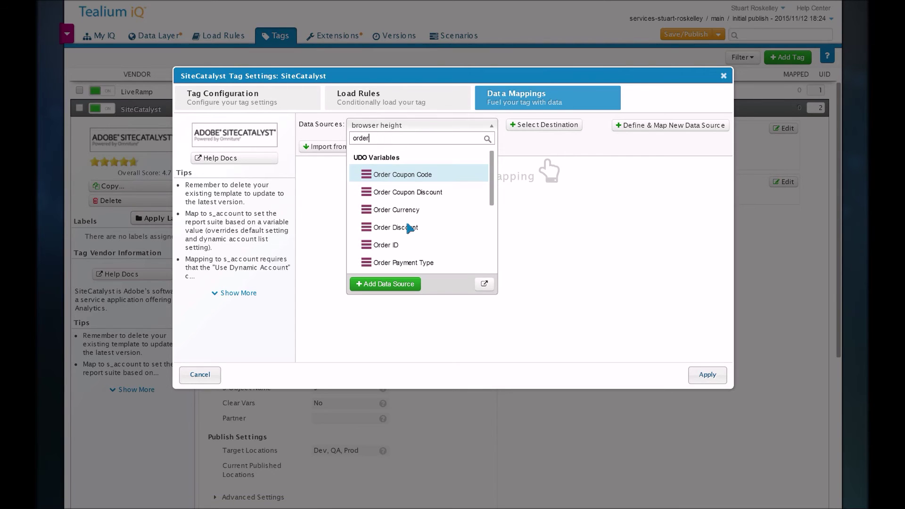
{"action": "left_click", "coordinate": [398, 244]}
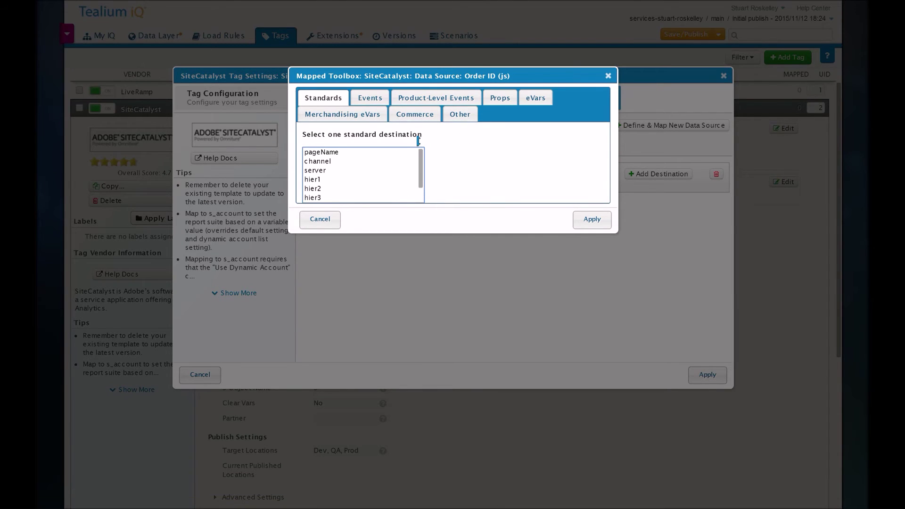
{"action": "left_click", "coordinate": [498, 103]}
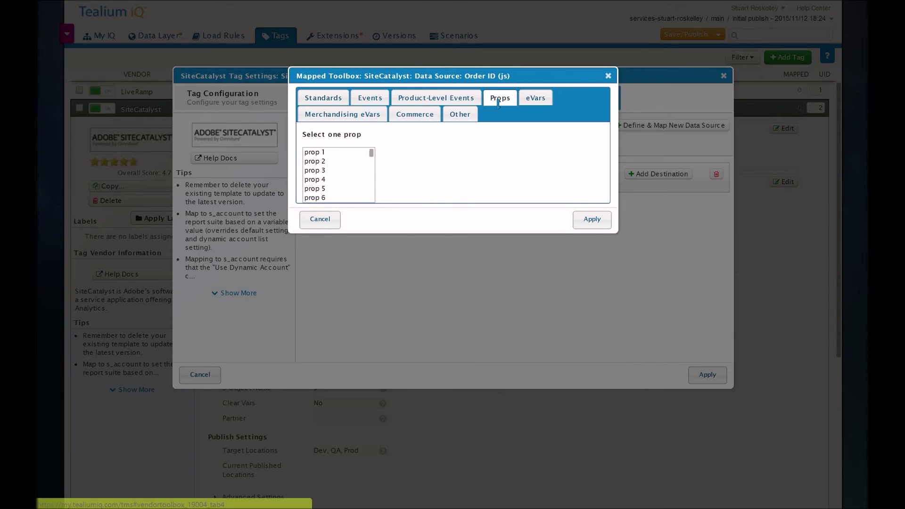
{"action": "left_click", "coordinate": [325, 153]}
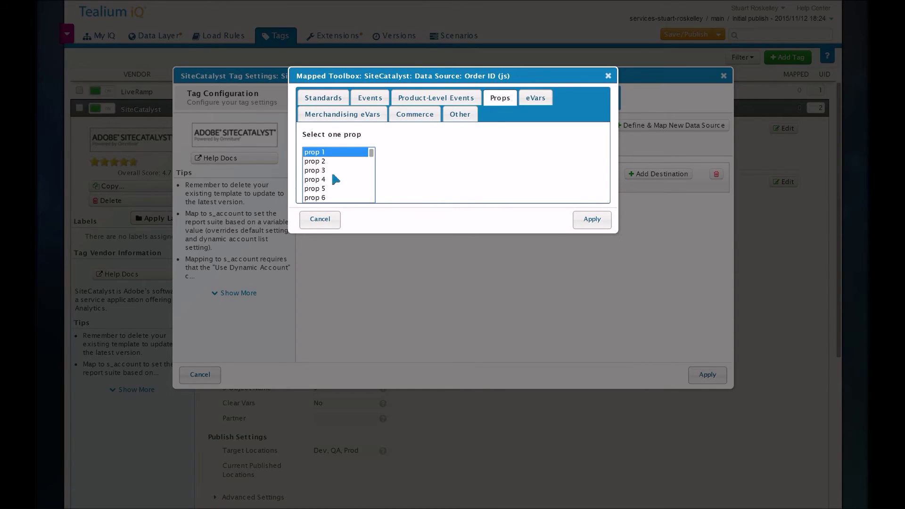
{"action": "left_click", "coordinate": [584, 222]}
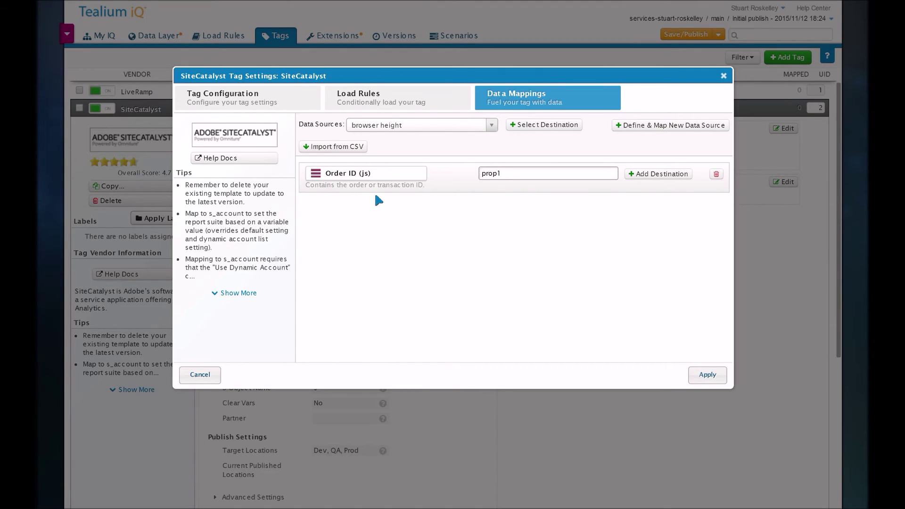
{"action": "left_click", "coordinate": [699, 375]}
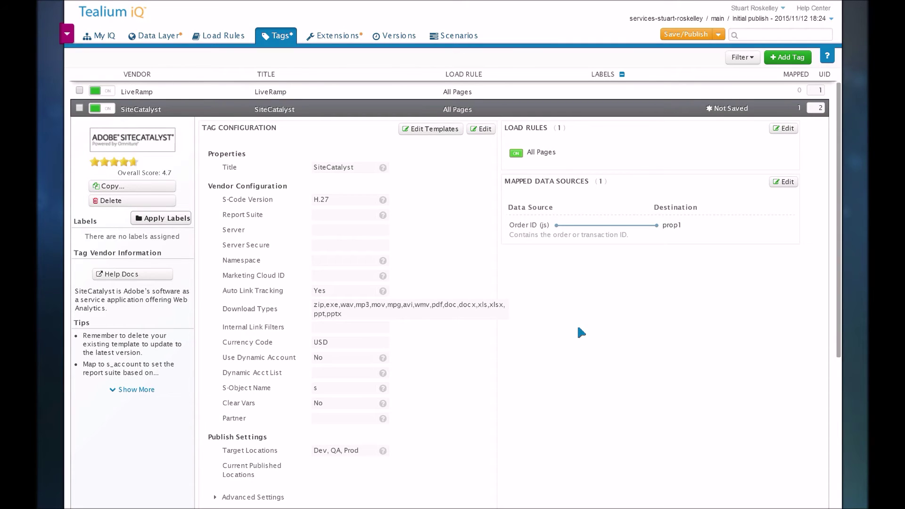
{"action": "scroll", "coordinate": [580, 332], "scroll_direction": "down", "scroll_amount": 2}
{"action": "scroll", "coordinate": [579, 331], "scroll_direction": "up", "scroll_amount": 2}
{"action": "left_click", "coordinate": [332, 38]}
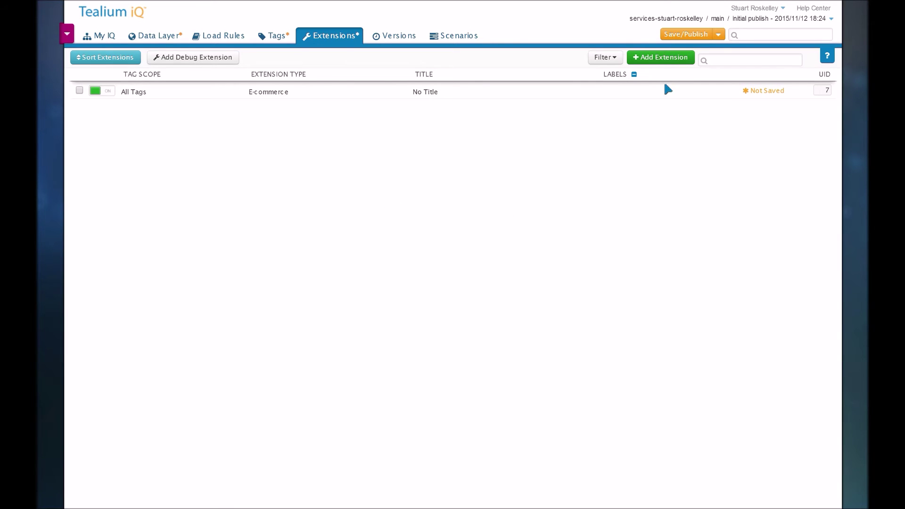
Step: Add a Set Data Values extension scoped to SiteCatalyst that sets Order ID (js) to 'test'
{"action": "left_click", "coordinate": [663, 64]}
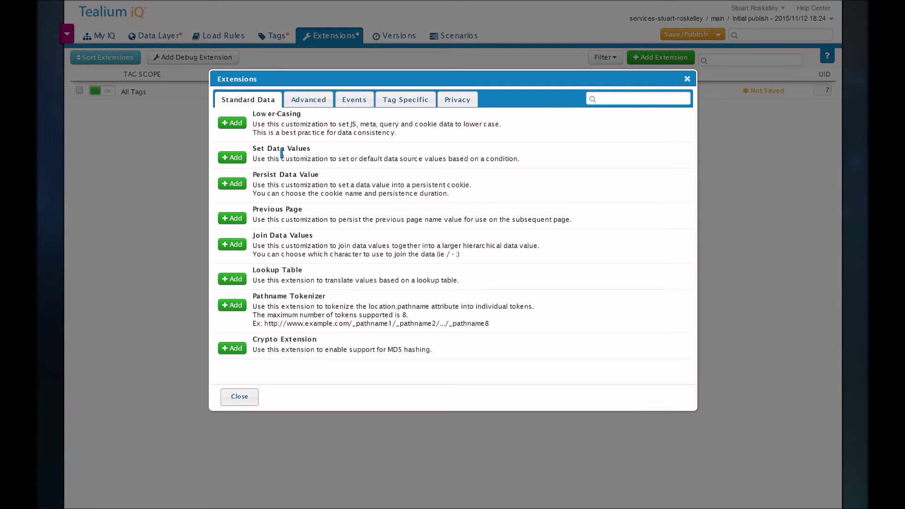
{"action": "left_click_drag", "start_coordinate": [253, 149], "coordinate": [307, 150]}
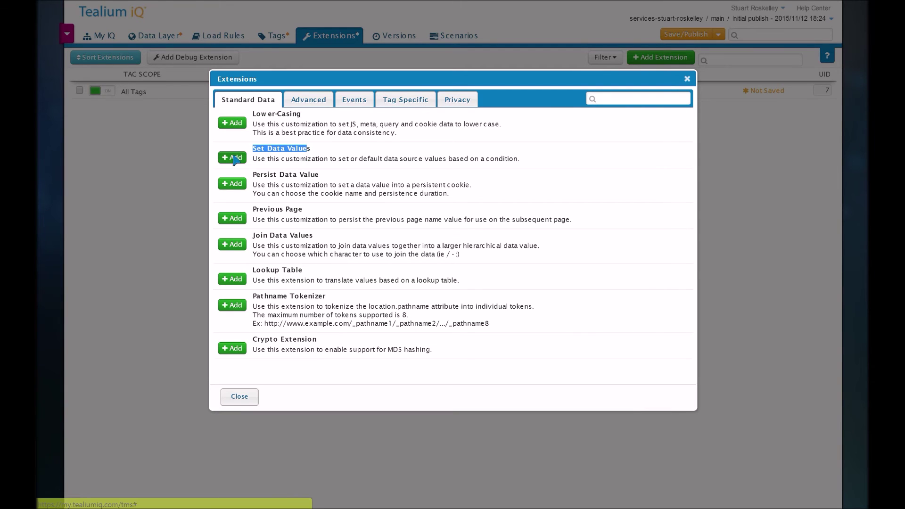
{"action": "left_click", "coordinate": [232, 158]}
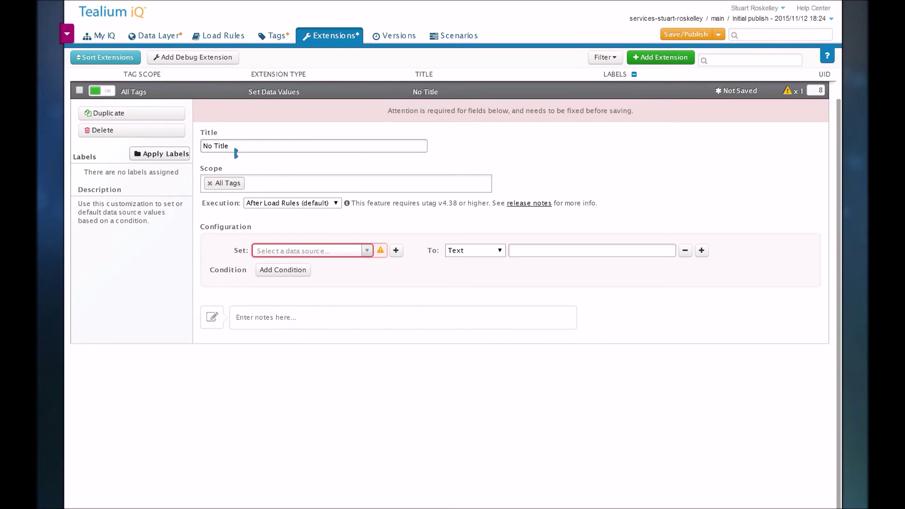
{"action": "left_click", "coordinate": [251, 187]}
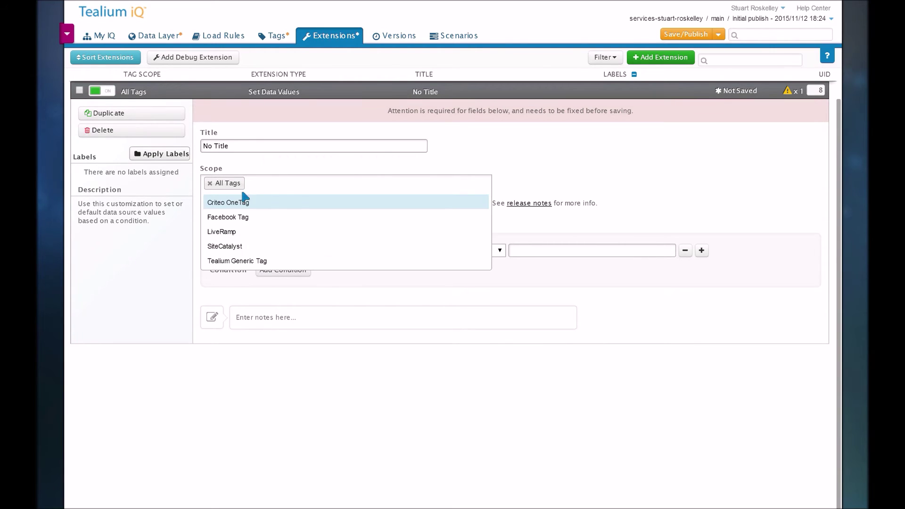
{"action": "left_click", "coordinate": [235, 249]}
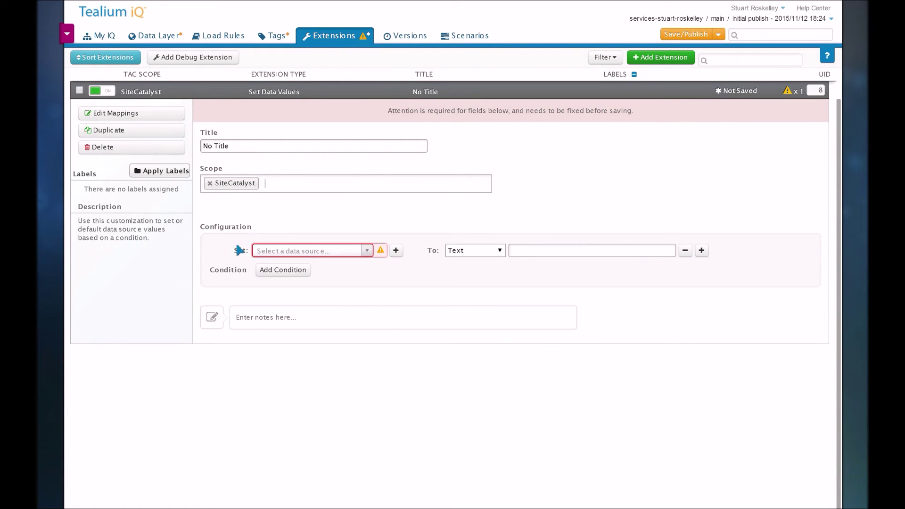
{"action": "left_click", "coordinate": [305, 255]}
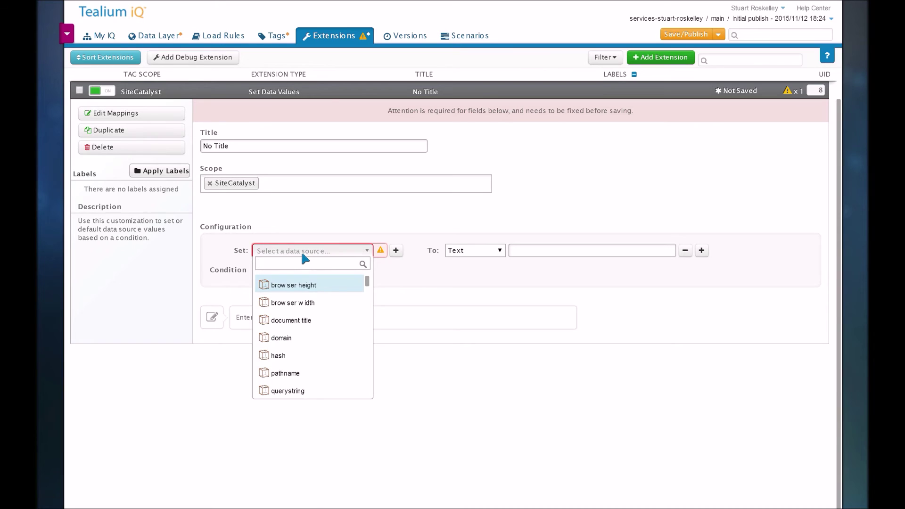
{"action": "type", "text": "order"}
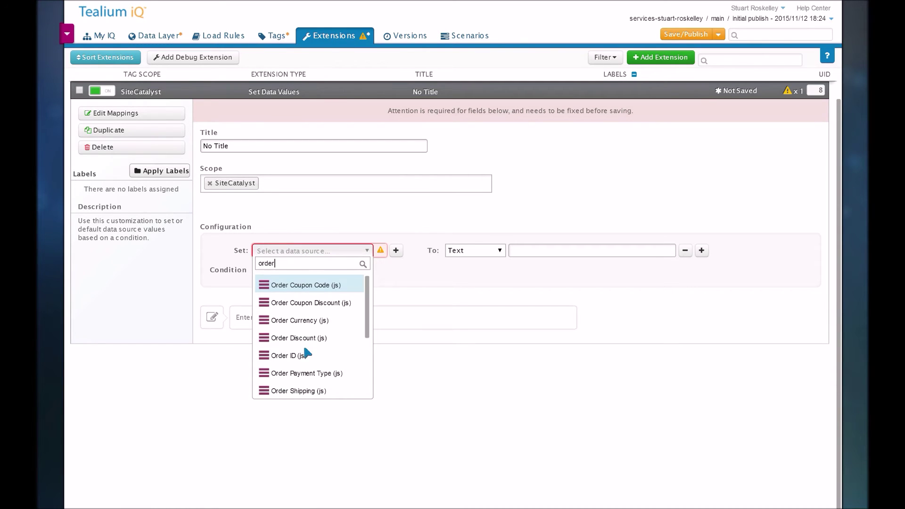
{"action": "left_click", "coordinate": [299, 360]}
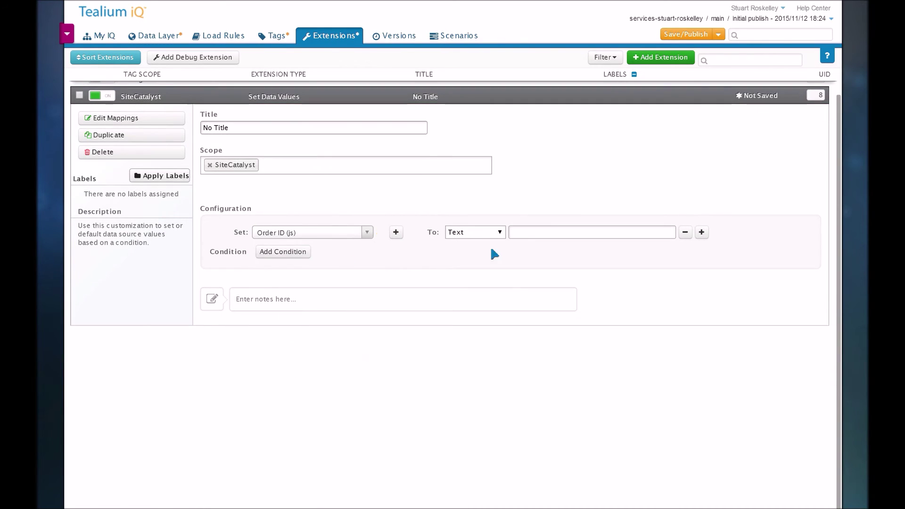
{"action": "left_click", "coordinate": [535, 238]}
{"action": "type", "text": "test"}
Step: Add the condition url contains 'test' to the extension
{"action": "left_click", "coordinate": [290, 255]}
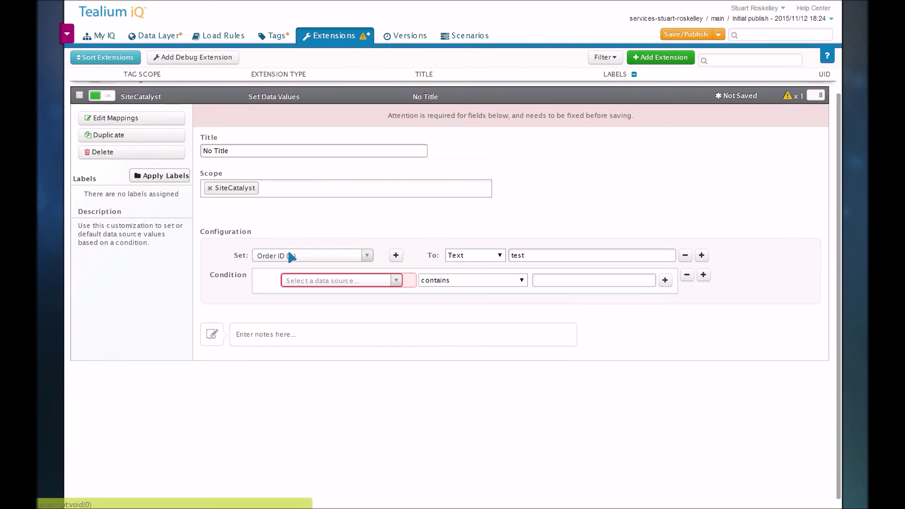
{"action": "left_click", "coordinate": [336, 281]}
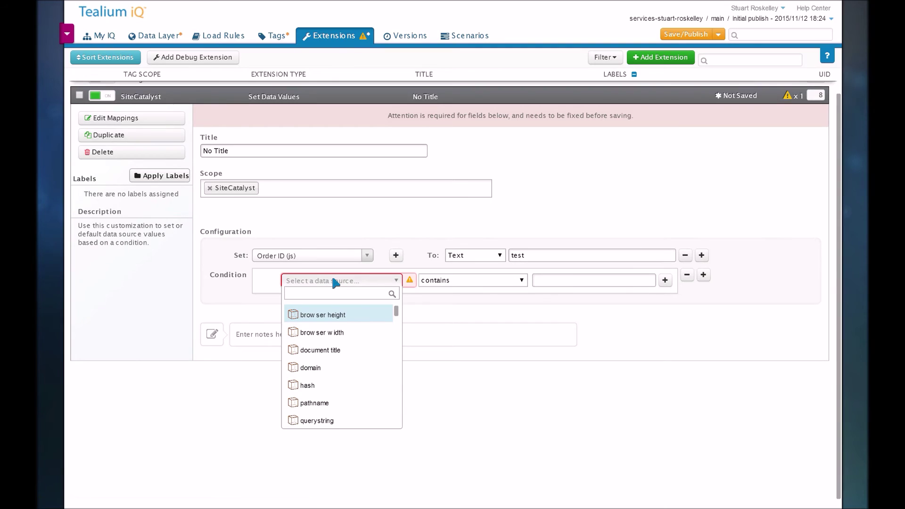
{"action": "type", "text": "url"}
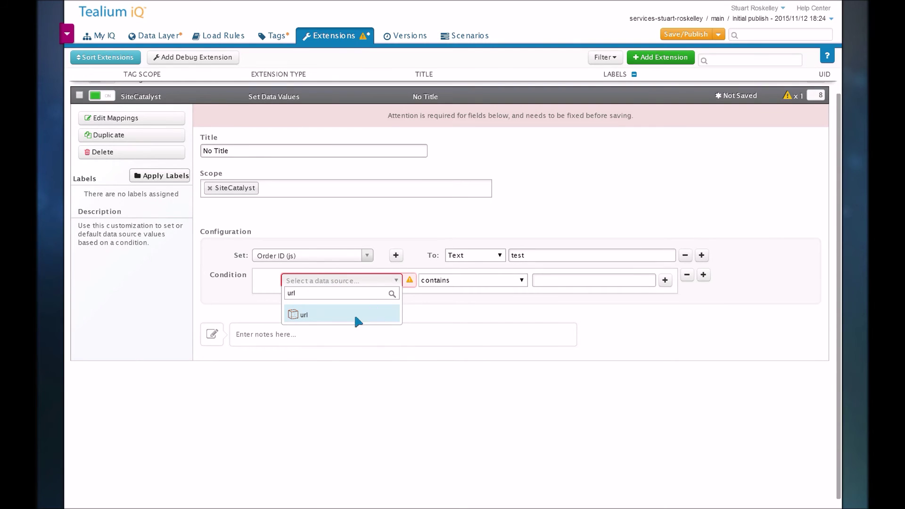
{"action": "left_click", "coordinate": [356, 316]}
{"action": "left_click", "coordinate": [547, 256]}
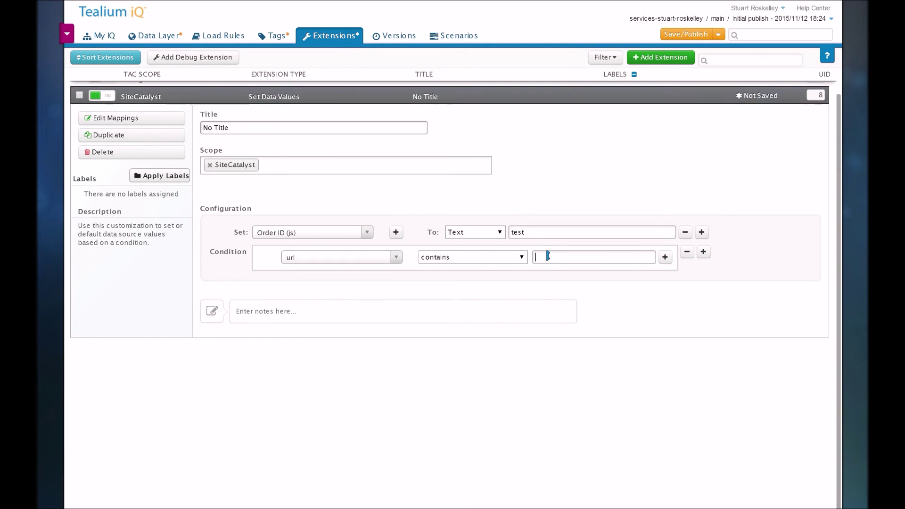
{"action": "type", "text": "test"}
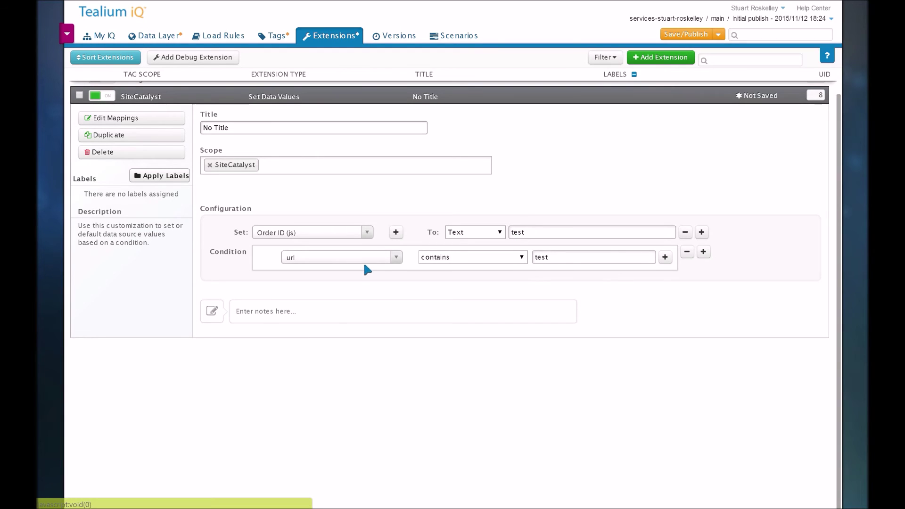
{"action": "scroll", "coordinate": [335, 313], "scroll_direction": "up", "scroll_amount": 1}
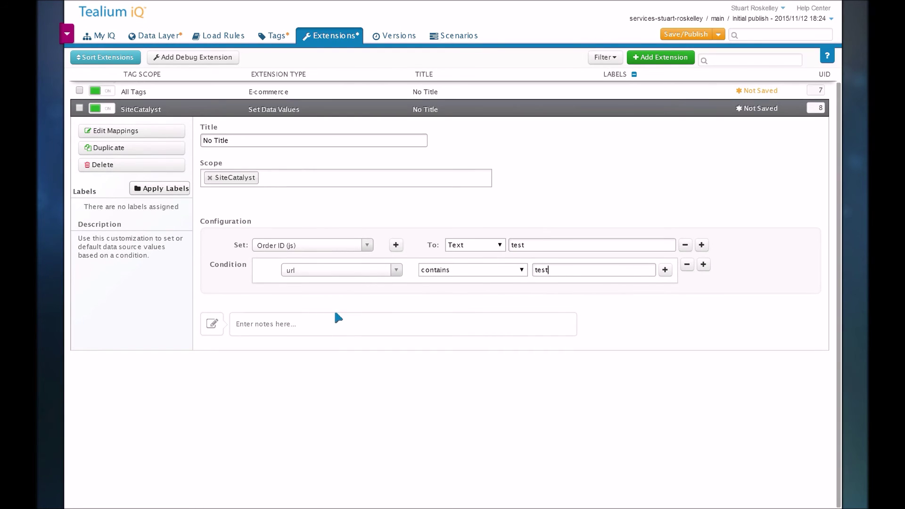
{"action": "left_click", "coordinate": [668, 65]}
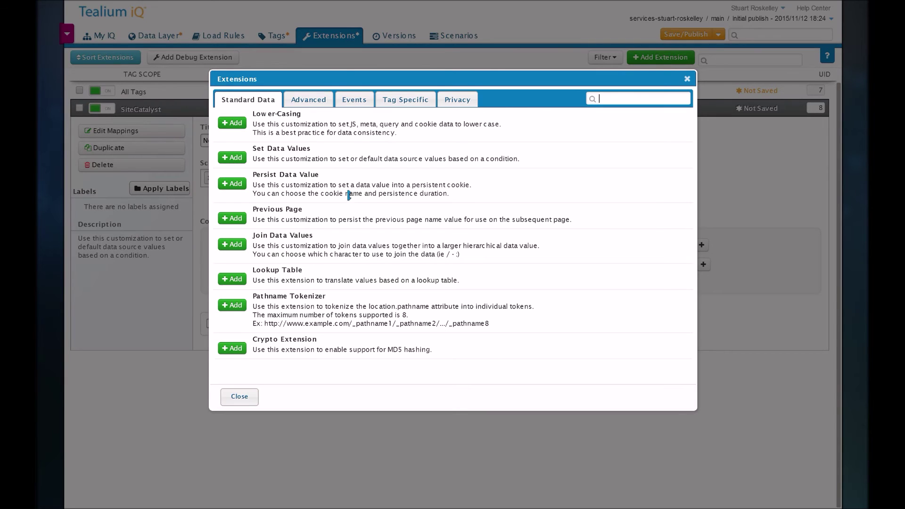
{"action": "left_click_drag", "start_coordinate": [254, 175], "coordinate": [279, 176]}
{"action": "left_click", "coordinate": [267, 241]}
{"action": "left_click_drag", "start_coordinate": [266, 241], "coordinate": [270, 241]}
{"action": "left_click", "coordinate": [270, 241]}
{"action": "left_click", "coordinate": [309, 101]}
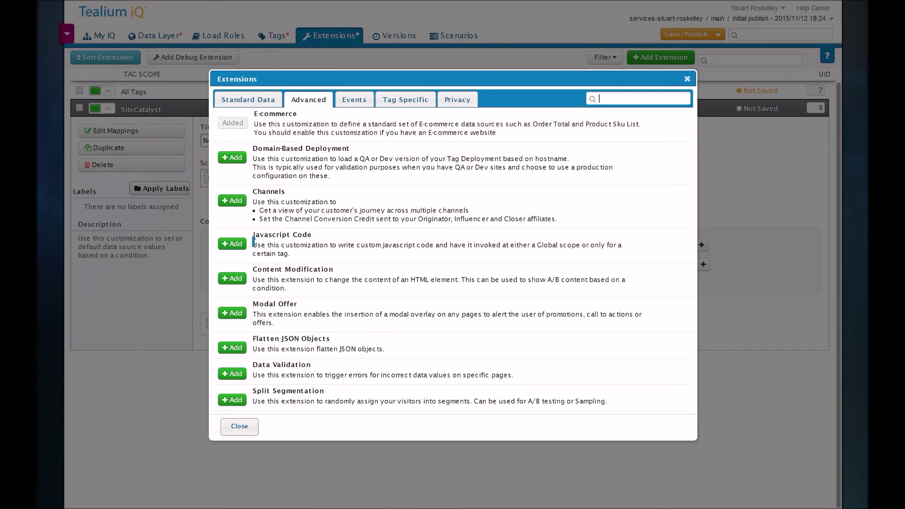
{"action": "left_click_drag", "start_coordinate": [254, 241], "coordinate": [311, 242]}
{"action": "left_click", "coordinate": [239, 426]}
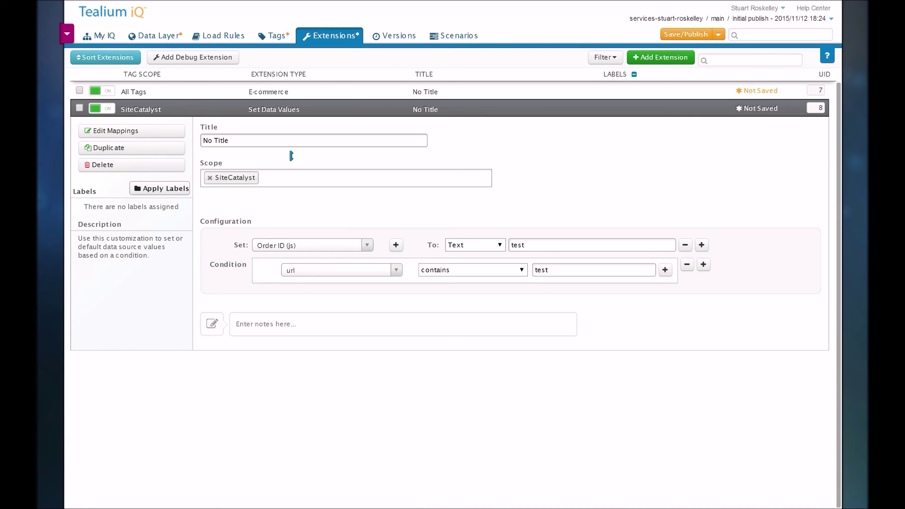
Step: Save the profile as 'version' with notes 'sample sc tag' and publish it to Dev only
{"action": "left_click", "coordinate": [279, 41]}
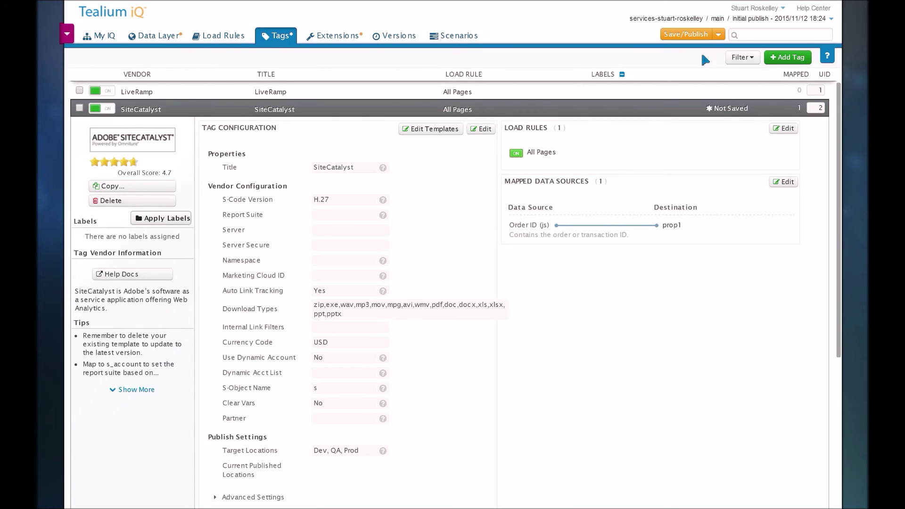
{"action": "left_click", "coordinate": [693, 37]}
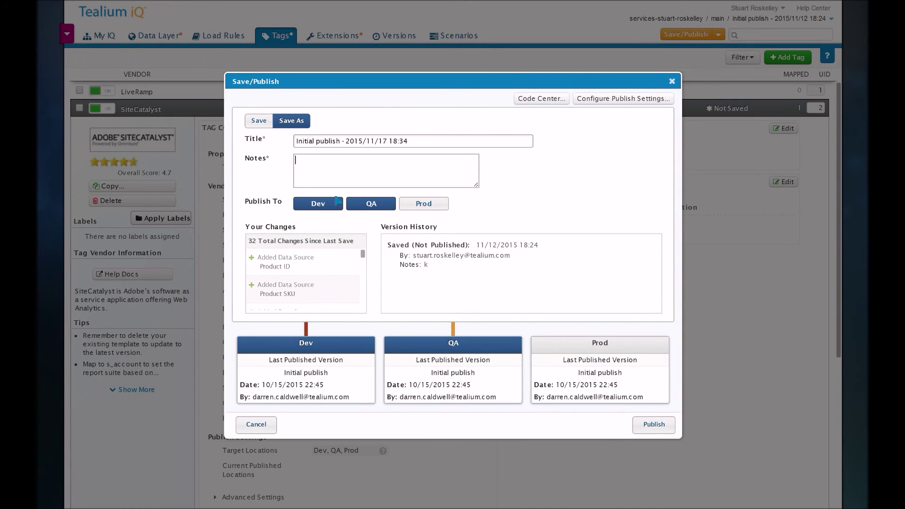
{"action": "left_click", "coordinate": [336, 201]}
{"action": "left_click", "coordinate": [366, 207]}
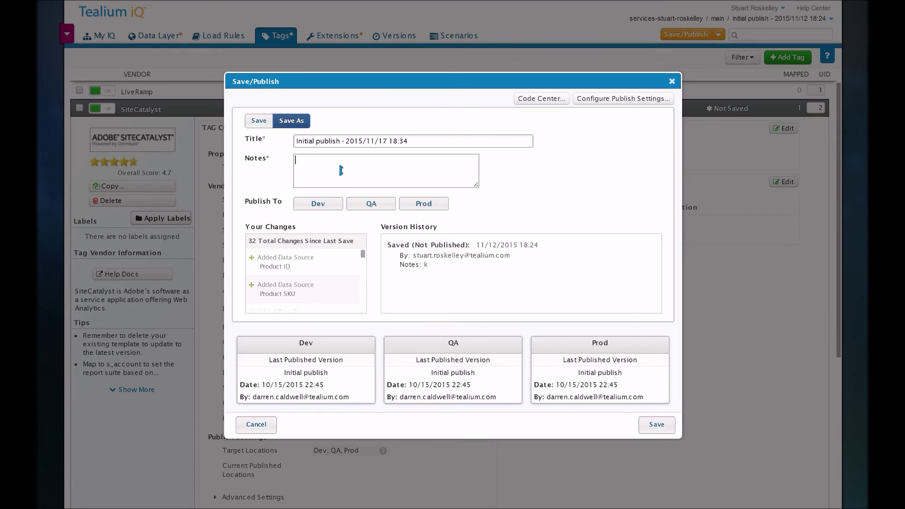
{"action": "left_click_drag", "start_coordinate": [342, 141], "coordinate": [286, 139]}
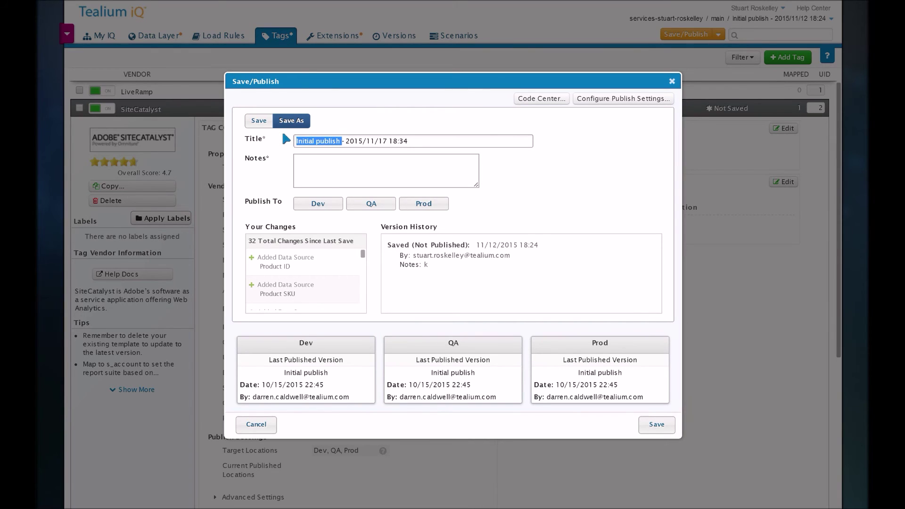
{"action": "type", "text": "version"}
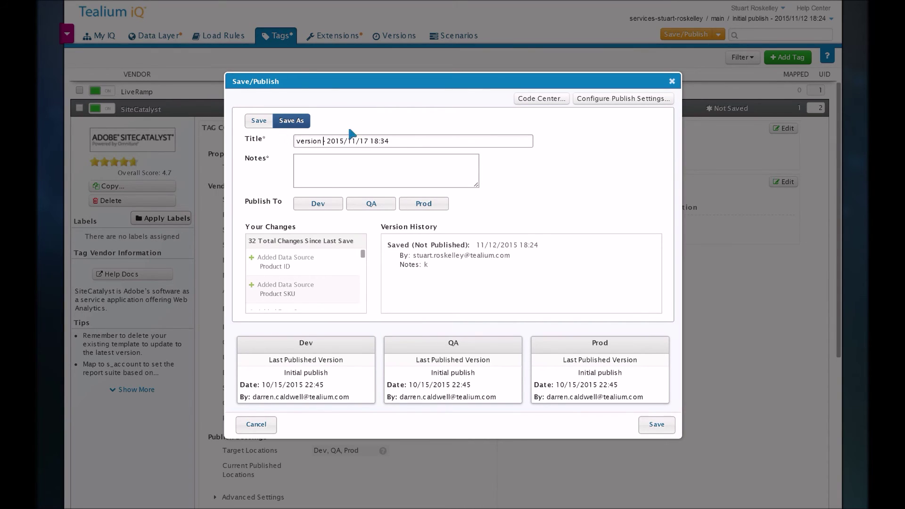
{"action": "left_click", "coordinate": [346, 166]}
{"action": "type", "text": "sample sc tag"}
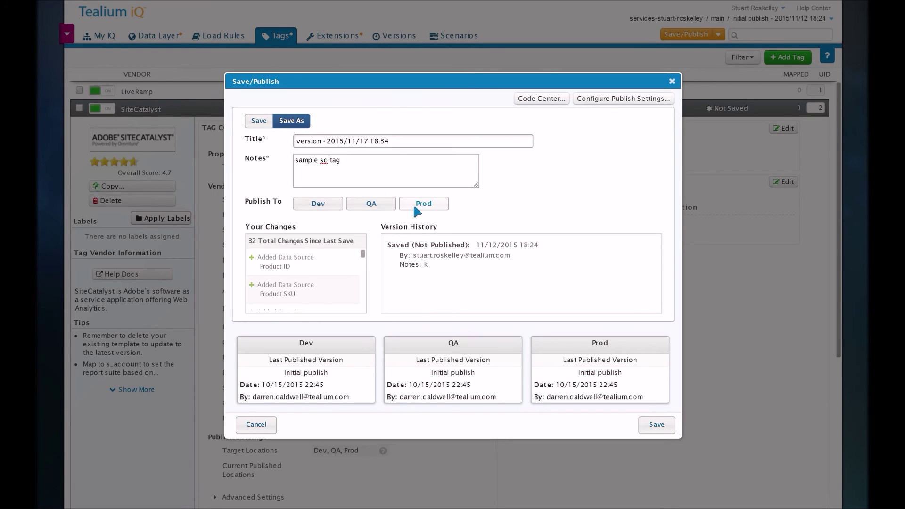
{"action": "left_click", "coordinate": [319, 203]}
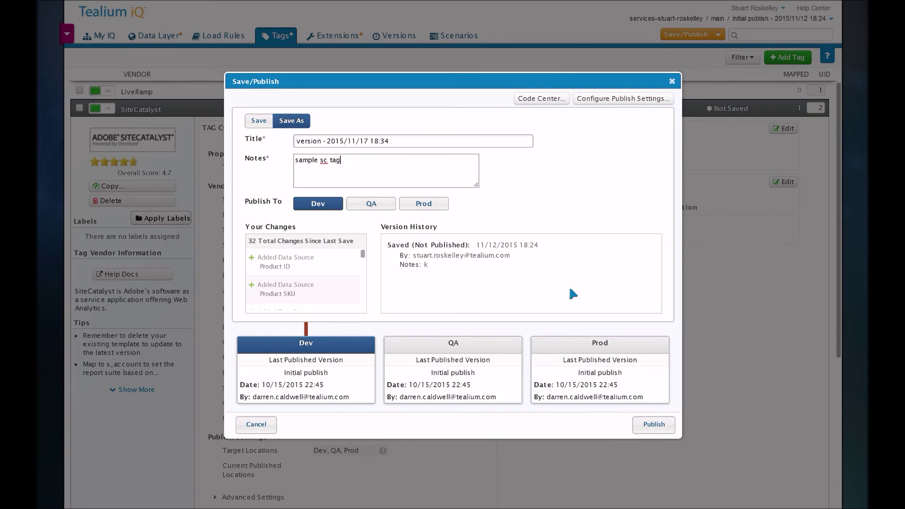
{"action": "left_click", "coordinate": [647, 426]}
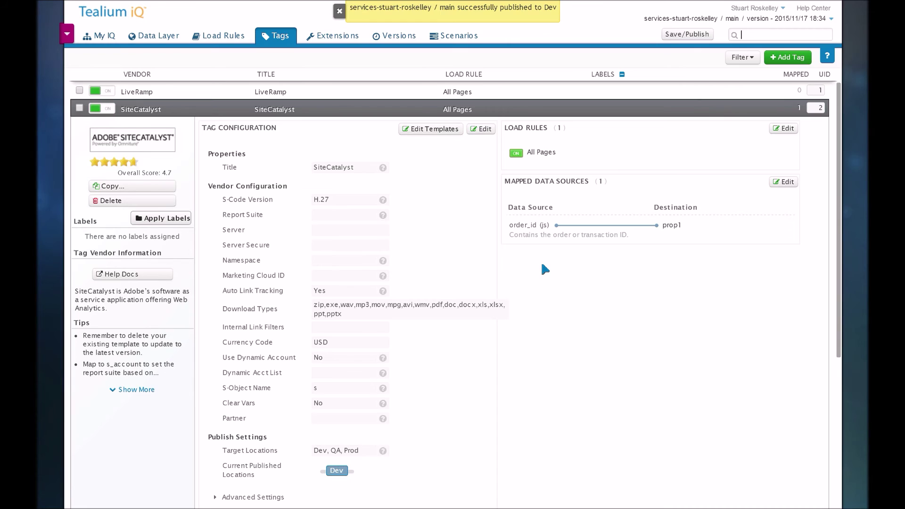
Step: Dismiss the publish notice and review the Versions timeline's 2015/11/17 18:34 Dev version with 32 changes
{"action": "left_click", "coordinate": [338, 11]}
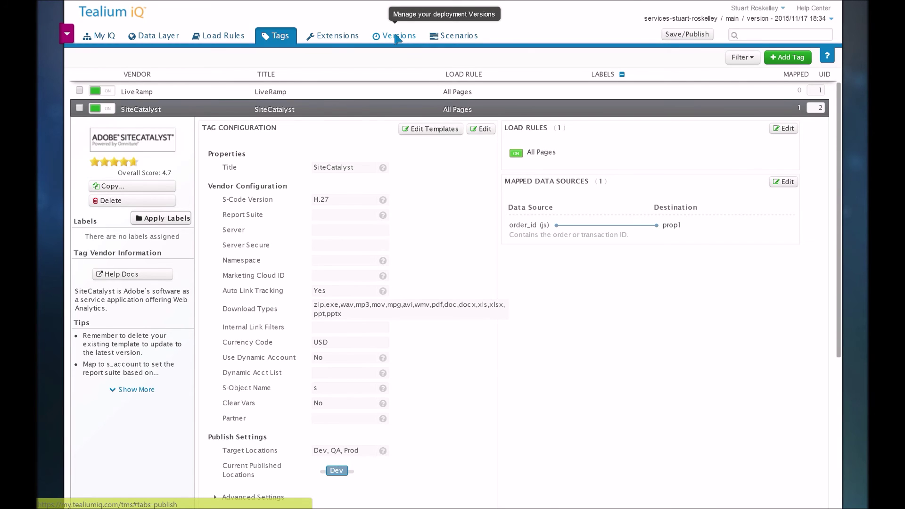
{"action": "left_click", "coordinate": [397, 38]}
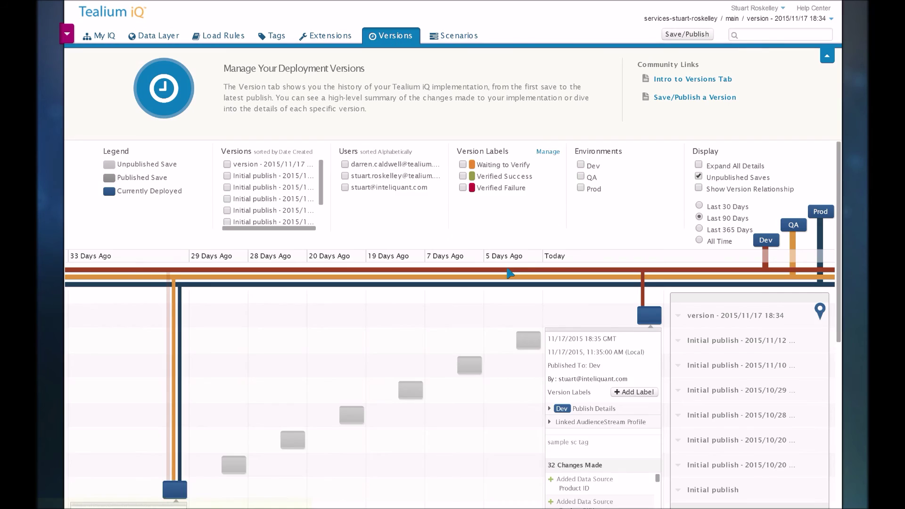
{"action": "scroll", "coordinate": [509, 274], "scroll_direction": "down", "scroll_amount": 2}
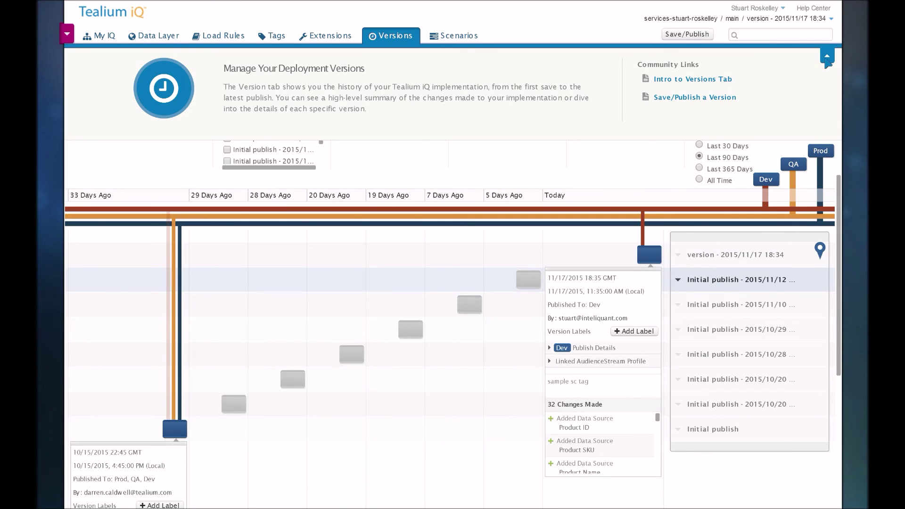
{"action": "left_click", "coordinate": [827, 55]}
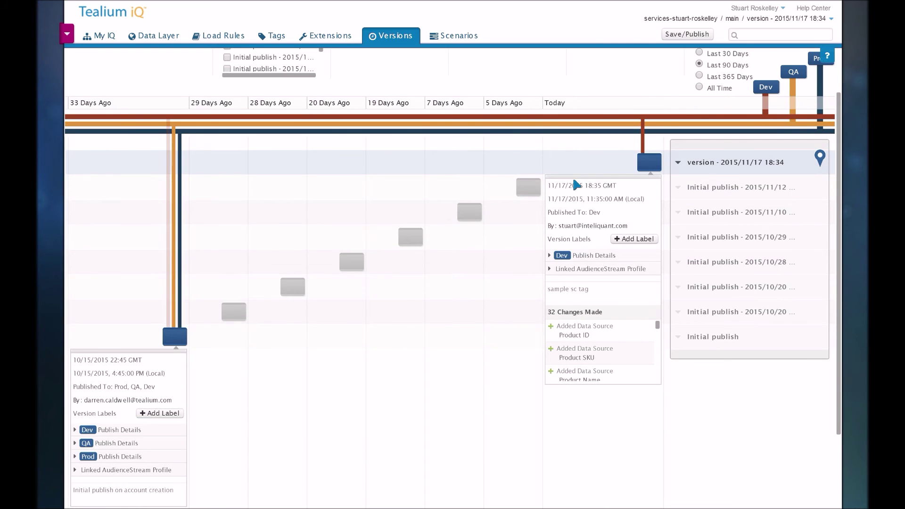
{"action": "scroll", "coordinate": [594, 89], "scroll_direction": "up", "scroll_amount": 2}
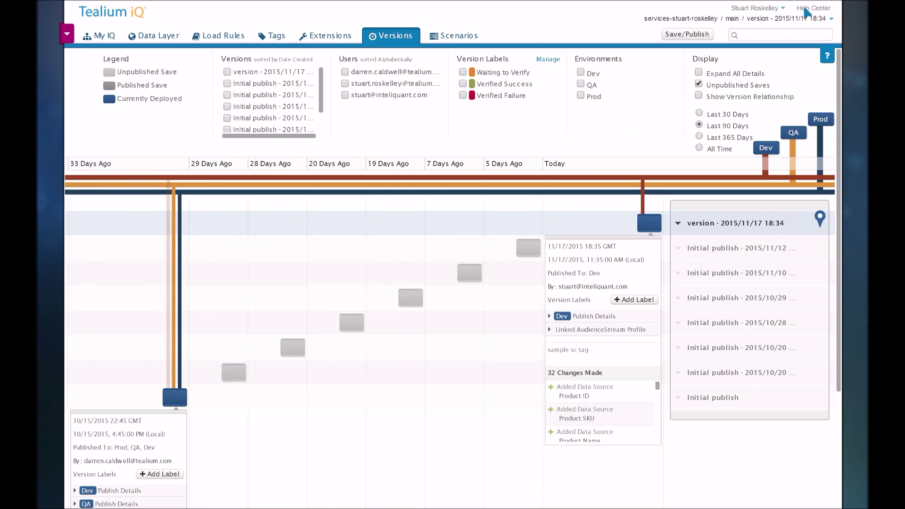
Step: Sign in to the Learning Community from the Help Center and browse its forums and latest posts
{"action": "left_click", "coordinate": [805, 13]}
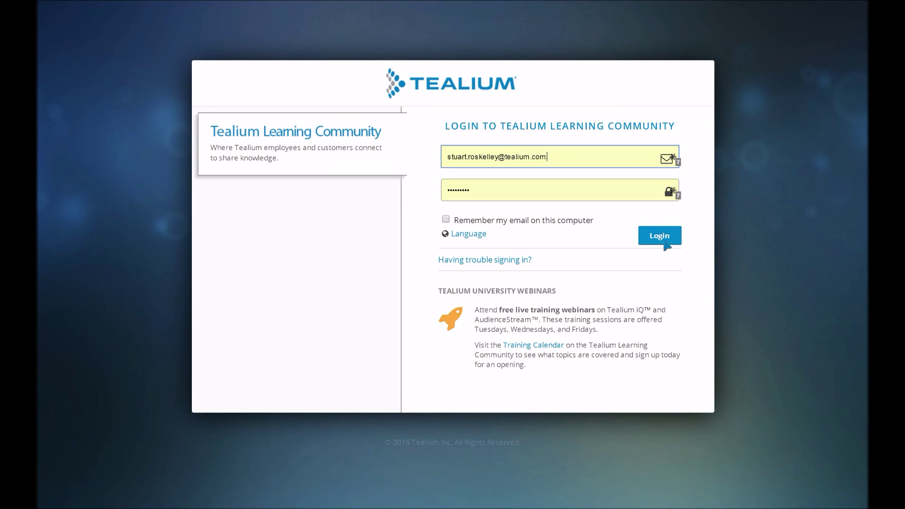
{"action": "left_click", "coordinate": [659, 235]}
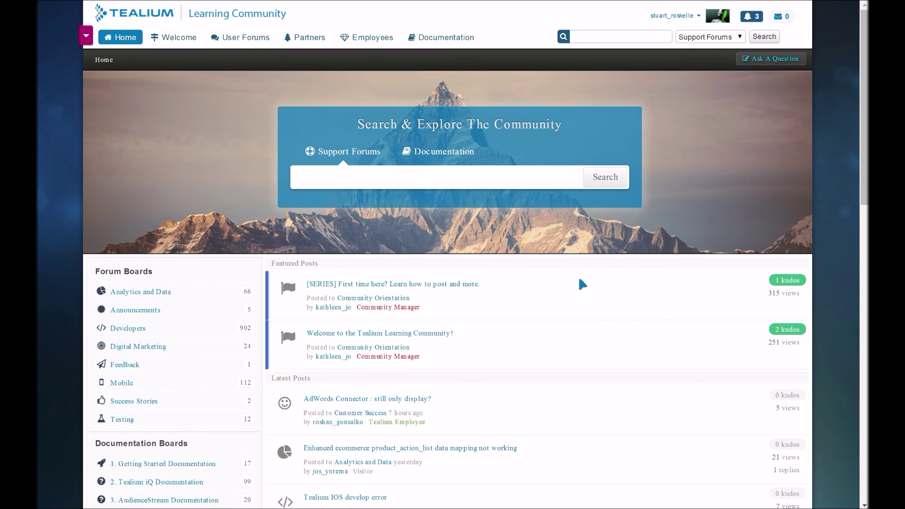
{"action": "scroll", "coordinate": [582, 285], "scroll_direction": "down", "scroll_amount": 3}
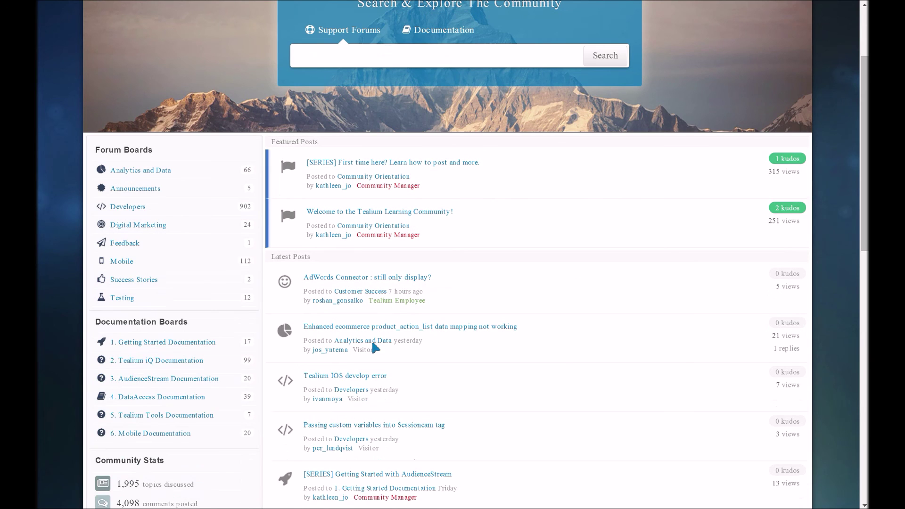
{"action": "scroll", "coordinate": [401, 395], "scroll_direction": "down", "scroll_amount": 2}
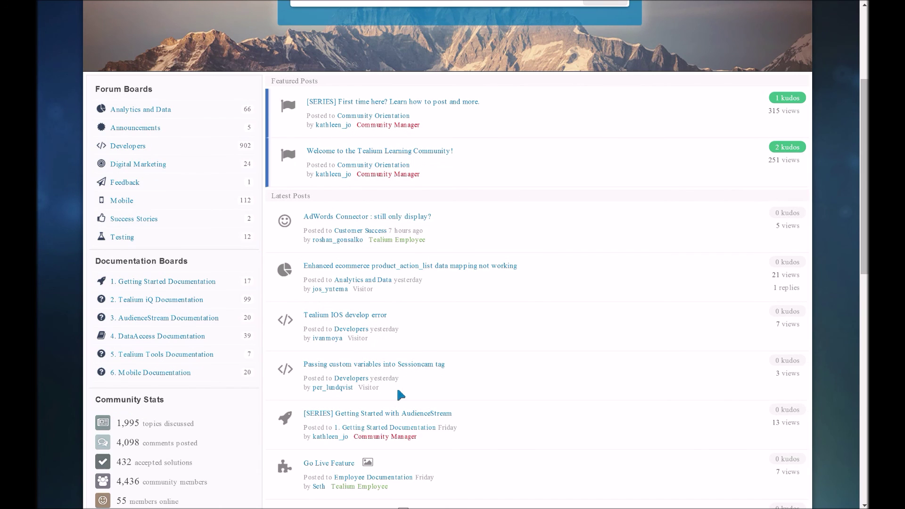
{"action": "scroll", "coordinate": [401, 395], "scroll_direction": "up", "scroll_amount": 3}
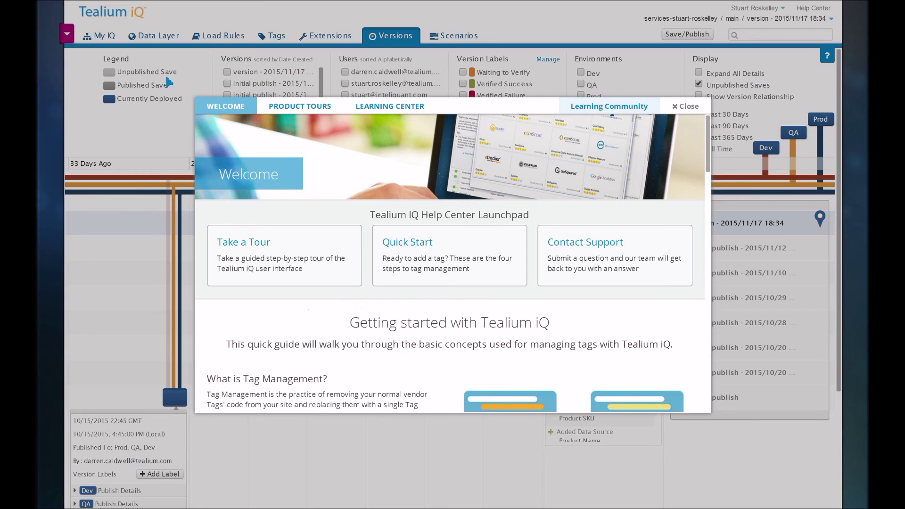
Step: Close the Help Center launchpad and return to the Tags list showing SiteCatalyst's configuration
{"action": "left_click", "coordinate": [686, 108]}
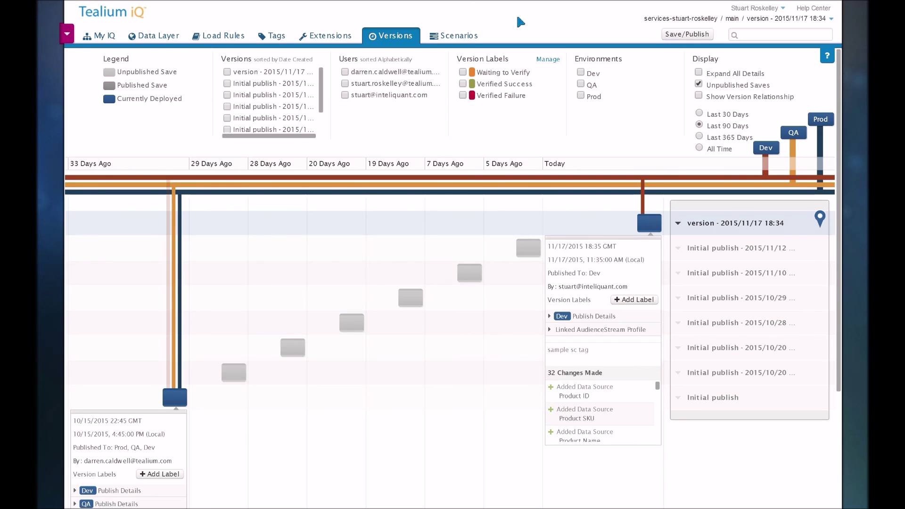
{"action": "left_click", "coordinate": [272, 37]}
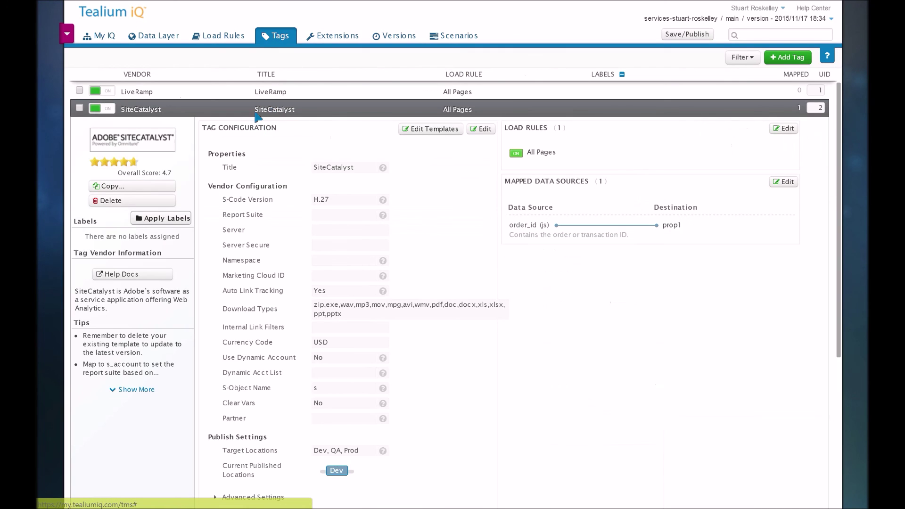
Step: Collapse SiteCatalyst to list LiveRamp, SiteCatalyst, Facebook Tag, Criteo OneTag and Tealium Generic Tag
{"action": "left_click", "coordinate": [256, 114]}
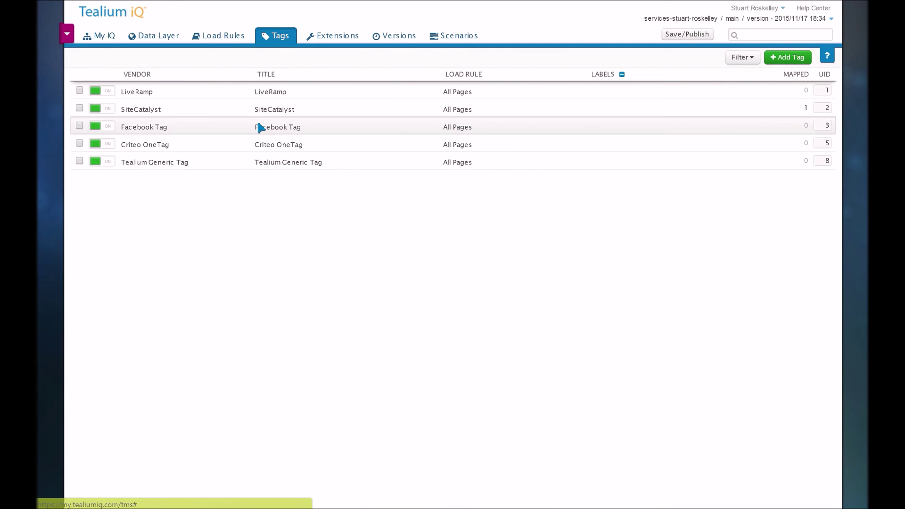